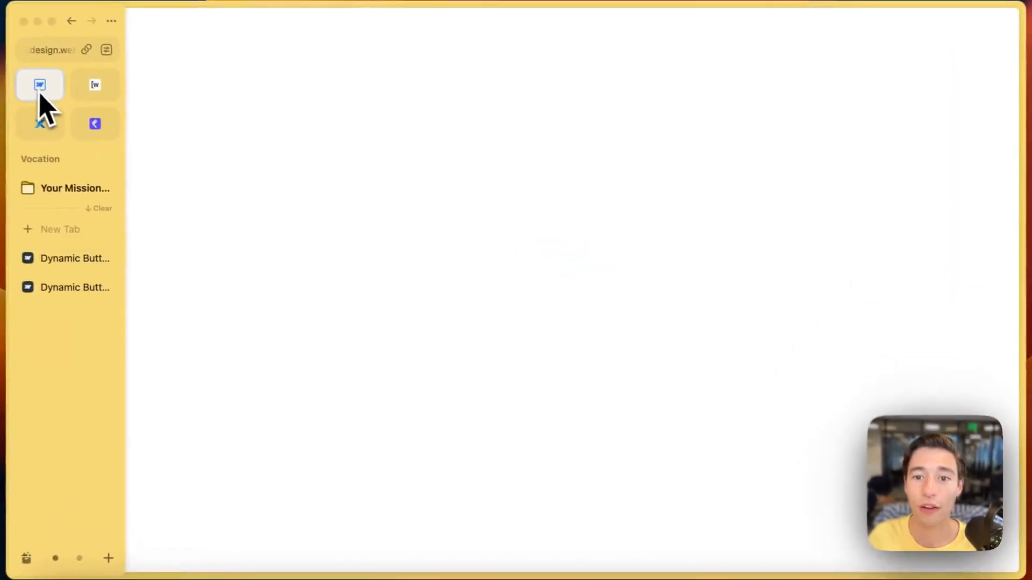
Switch to the Webflow Designer, dismiss the publish dialog, and duplicate the {{Dynamic}} button six times.
{"action": "left_click", "coordinate": [134, 125]}
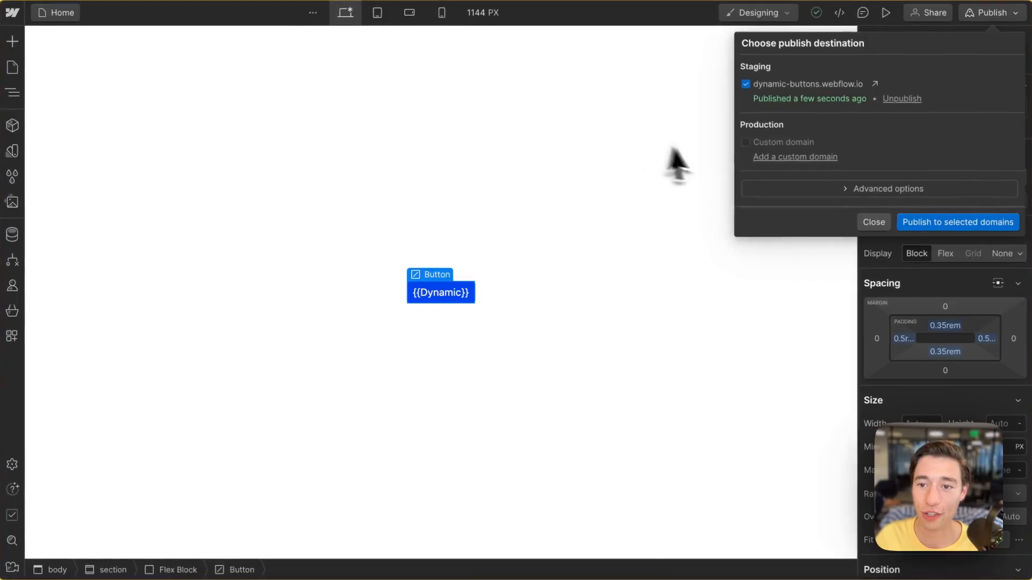
{"action": "left_click", "coordinate": [875, 222]}
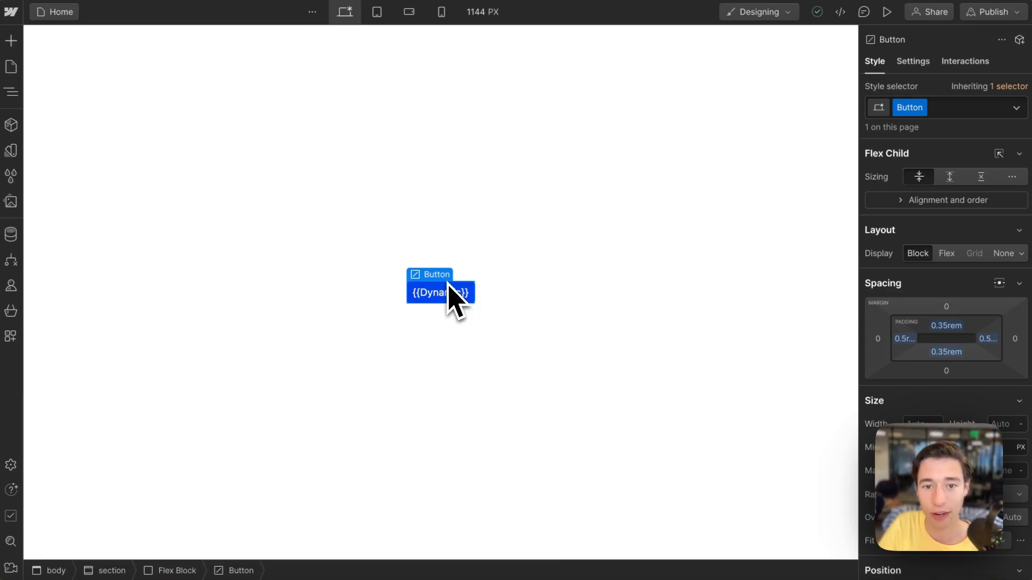
{"action": "key", "text": "ctrl+d"}
{"action": "key", "text": "ctrl+d"}
{"action": "key", "text": "ctrl+d"}
{"action": "key", "text": "ctrl+d"}
{"action": "key", "text": "ctrl+d"}
{"action": "key", "text": "ctrl+d"}
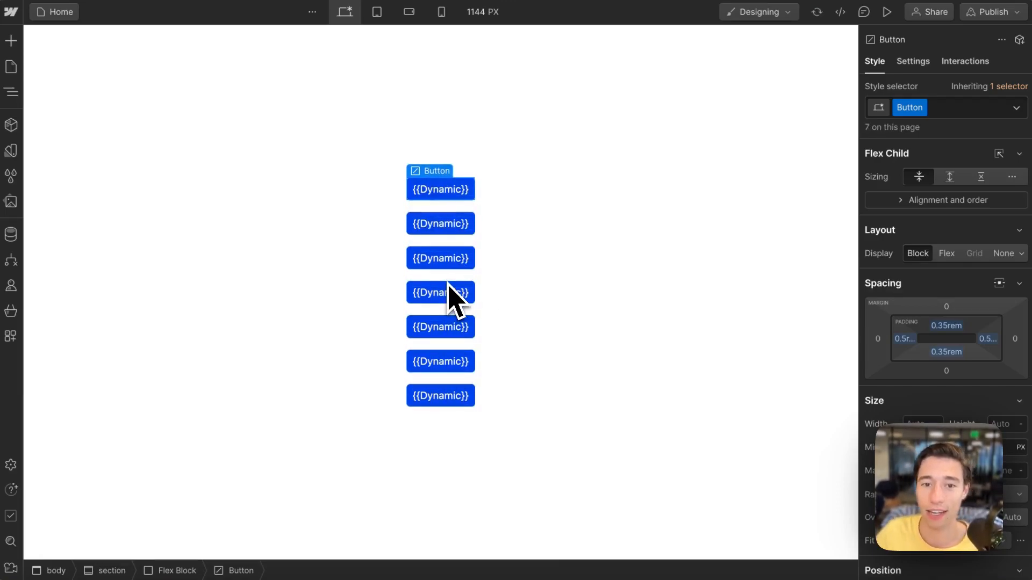
Examine the style properties of the stacked {{Dynamic}} buttons, their parent Flex Block and the surrounding section.
{"action": "left_click", "coordinate": [472, 240]}
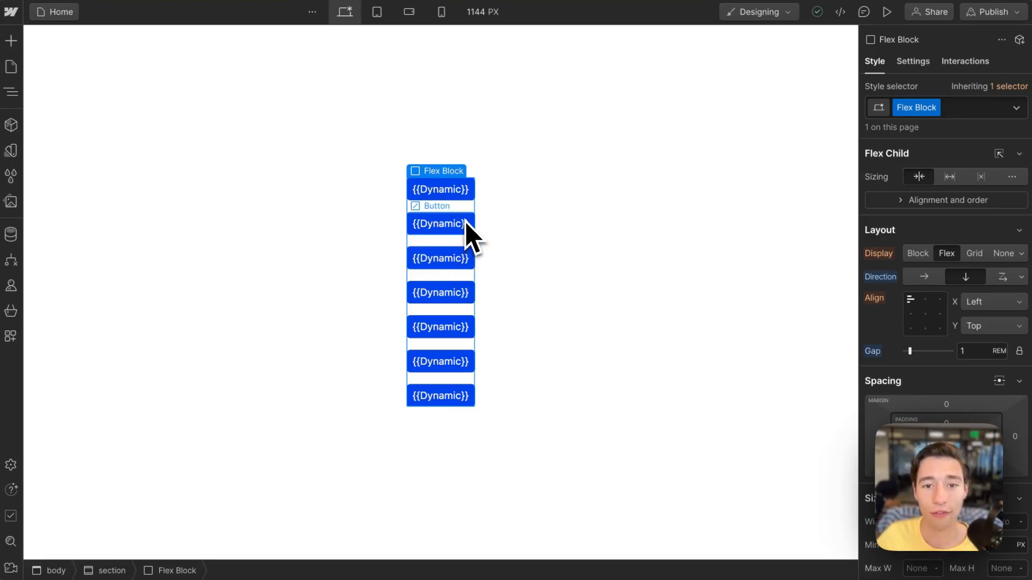
{"action": "left_click", "coordinate": [462, 230]}
{"action": "left_click", "coordinate": [461, 264]}
{"action": "left_click", "coordinate": [454, 295]}
{"action": "left_click", "coordinate": [450, 321]}
{"action": "left_click", "coordinate": [447, 359]}
{"action": "left_click", "coordinate": [449, 397]}
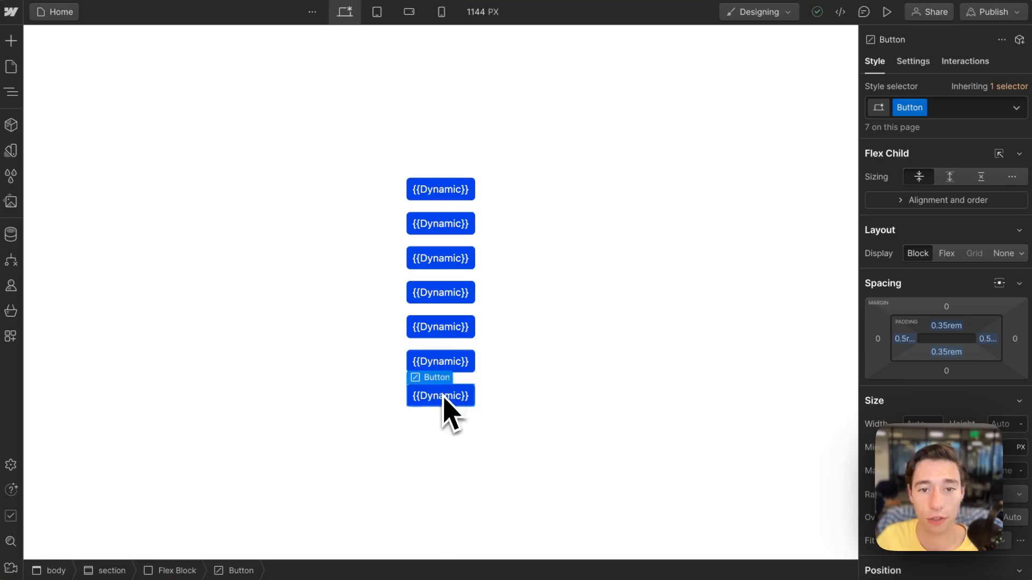
{"action": "left_click", "coordinate": [457, 210]}
{"action": "left_click", "coordinate": [458, 228]}
{"action": "left_click", "coordinate": [456, 327]}
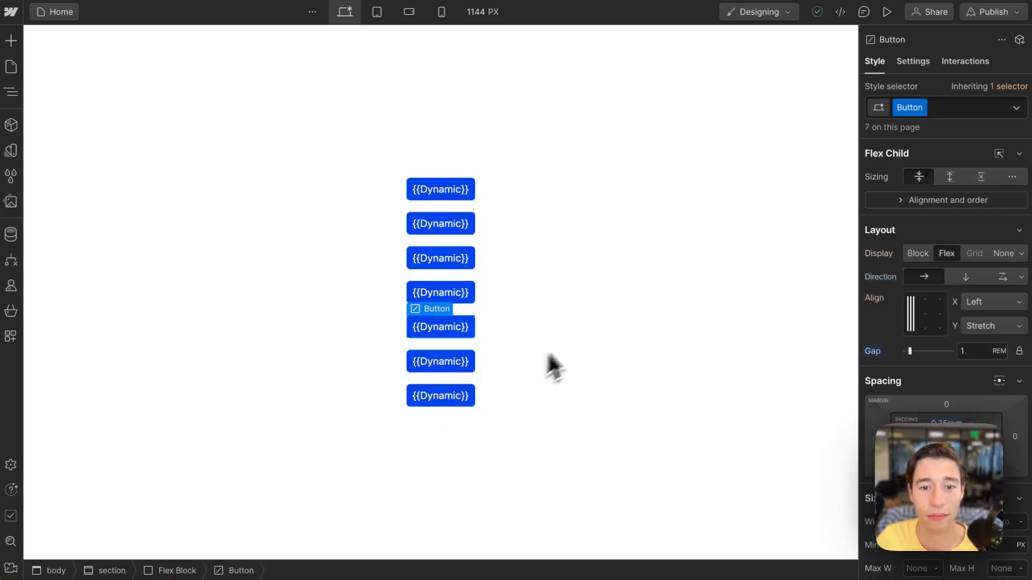
{"action": "left_click", "coordinate": [544, 357]}
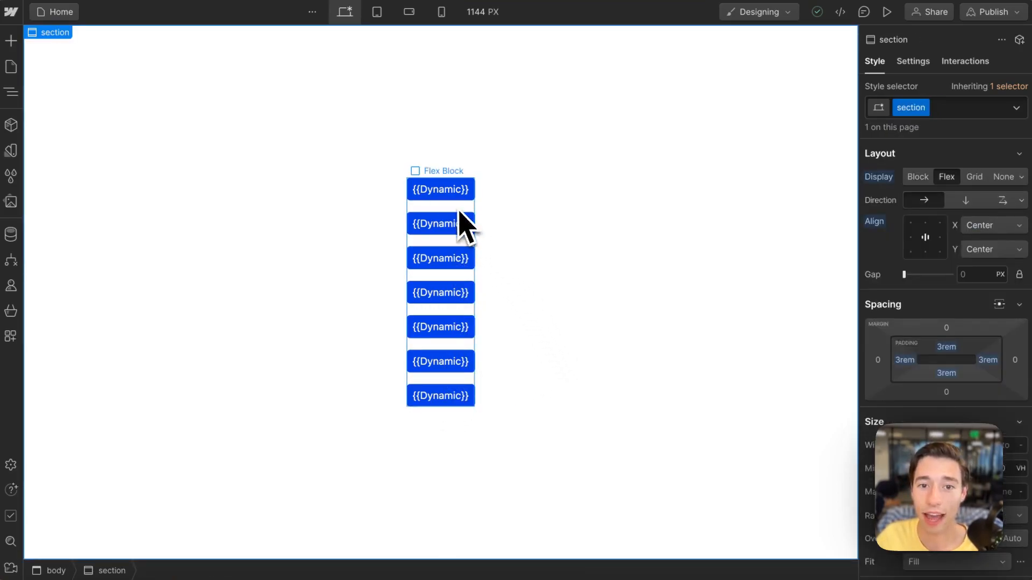
{"action": "left_click", "coordinate": [447, 242]}
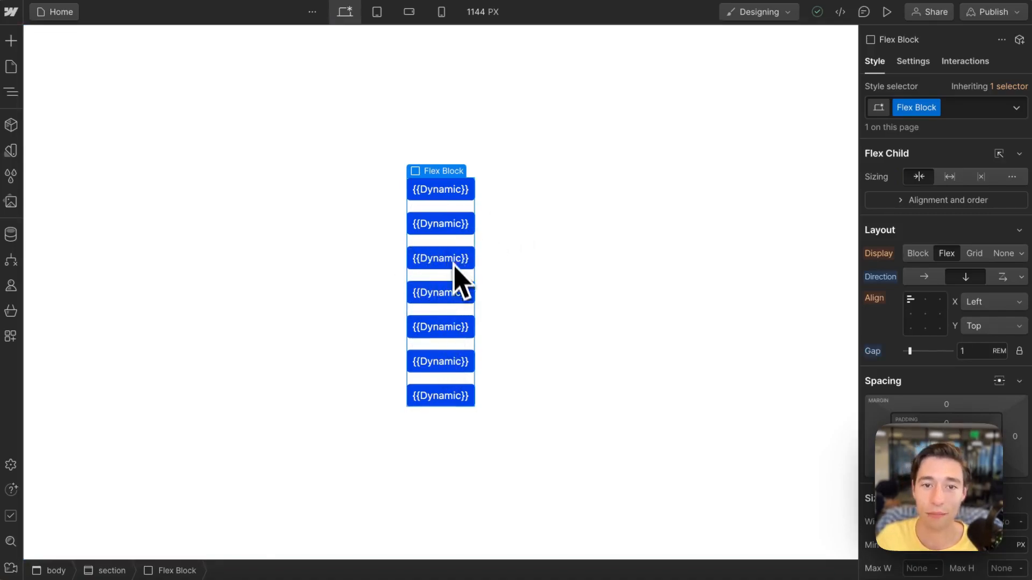
{"action": "left_click", "coordinate": [458, 190]}
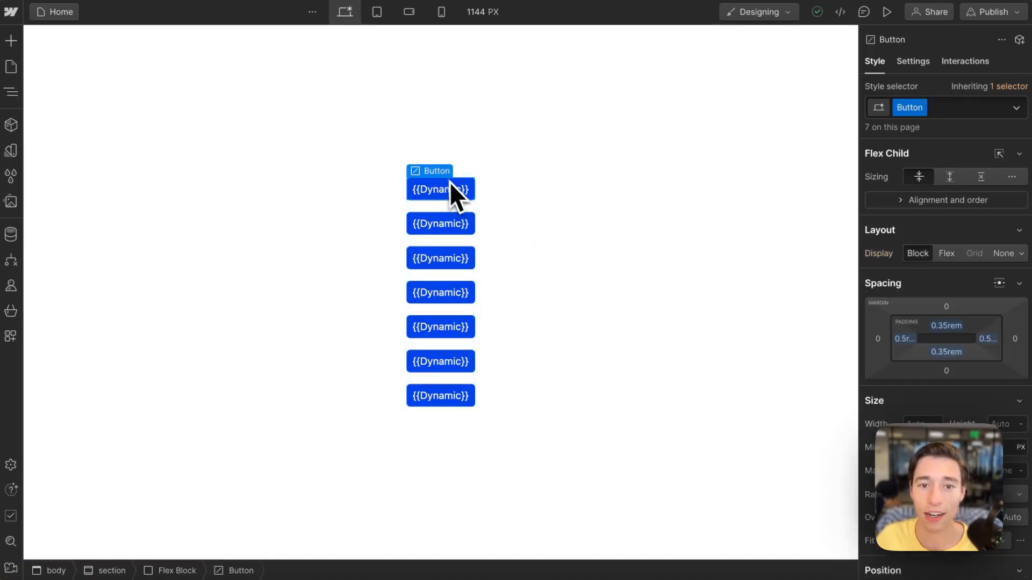
Set the Flex Block's direction to horizontal and give it 0.5rem of padding on all four sides.
{"action": "left_click", "coordinate": [438, 158]}
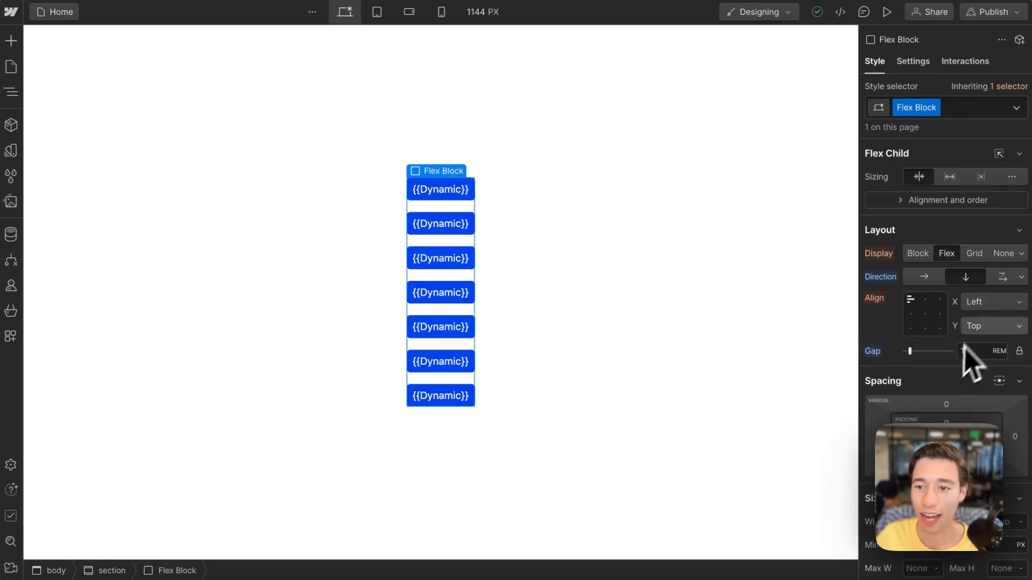
{"action": "left_click", "coordinate": [925, 276]}
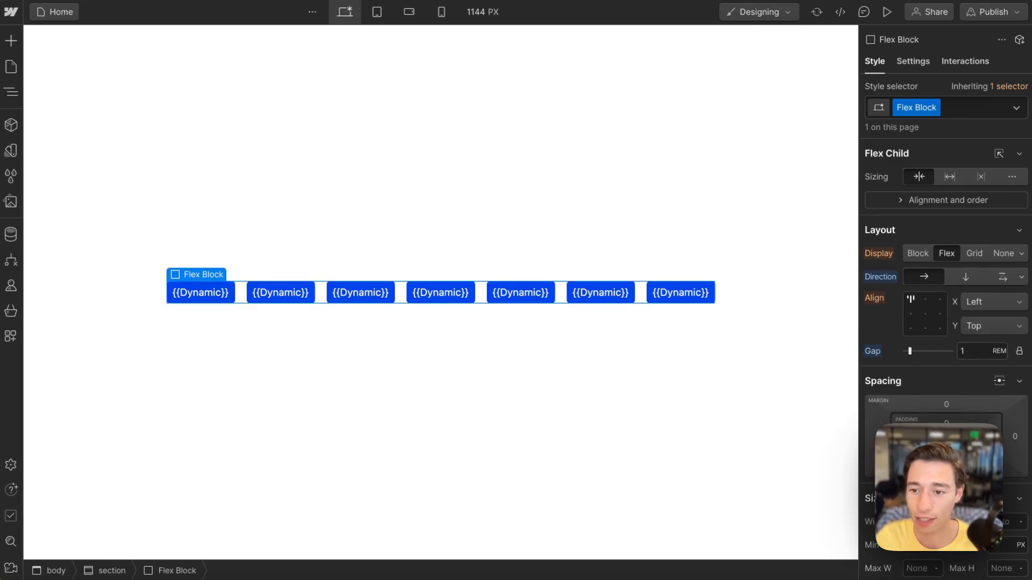
{"action": "left_click", "coordinate": [946, 424]}
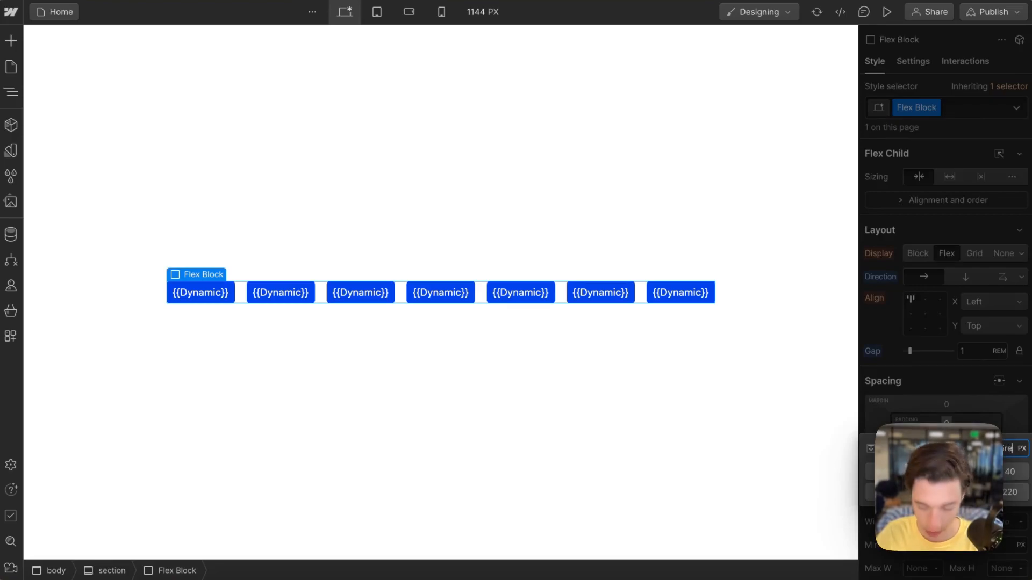
{"action": "type", "text": "0.5rem"}
{"action": "key", "text": "Return"}
{"action": "left_click", "coordinate": [994, 439]}
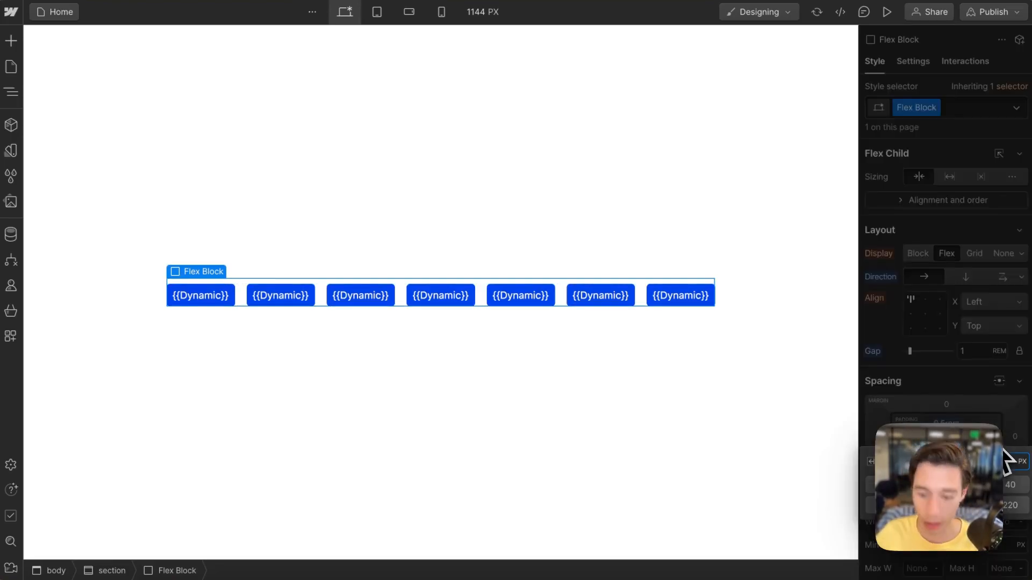
{"action": "type", "text": "0.5rem"}
{"action": "key", "text": "Return"}
{"action": "left_click", "coordinate": [946, 451]}
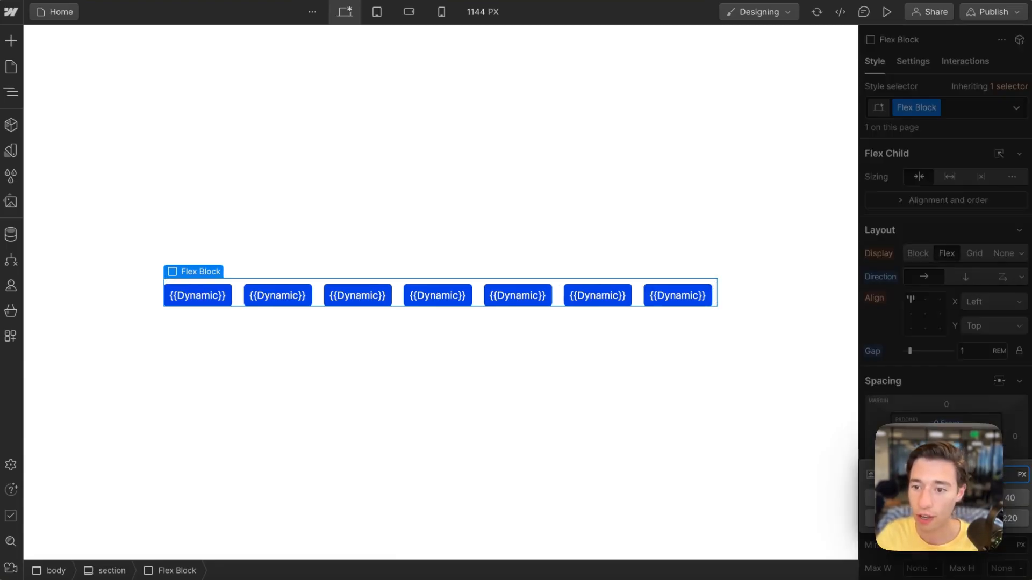
{"action": "type", "text": "0.5rem"}
{"action": "key", "text": "Return"}
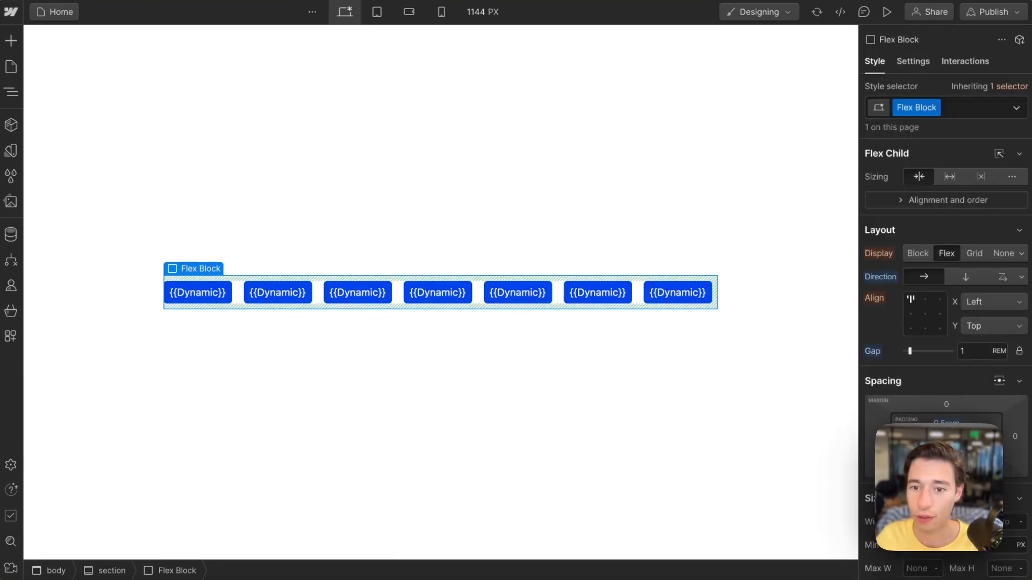
{"action": "left_click", "coordinate": [899, 437]}
{"action": "type", "text": "0.5rem"}
{"action": "key", "text": "Return"}
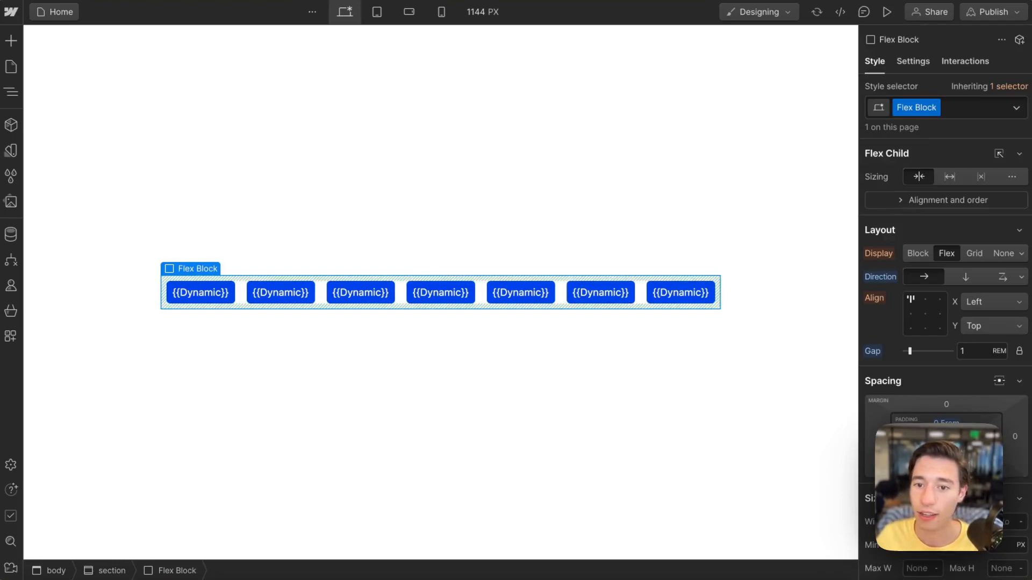
Give the Flex Block a light cyan background color and round its corners with a border radius.
{"action": "scroll", "coordinate": [946, 268], "scroll_direction": "down", "scroll_amount": 5}
{"action": "scroll", "coordinate": [945, 269], "scroll_direction": "down", "scroll_amount": 5}
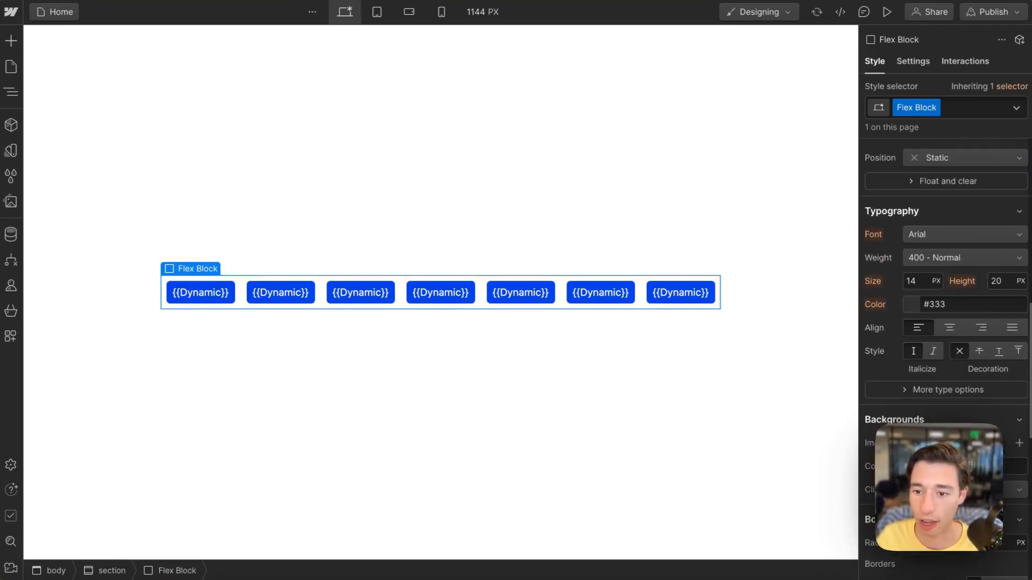
{"action": "left_click", "coordinate": [912, 467]}
{"action": "left_click_drag", "start_coordinate": [894, 293], "coordinate": [840, 290]}
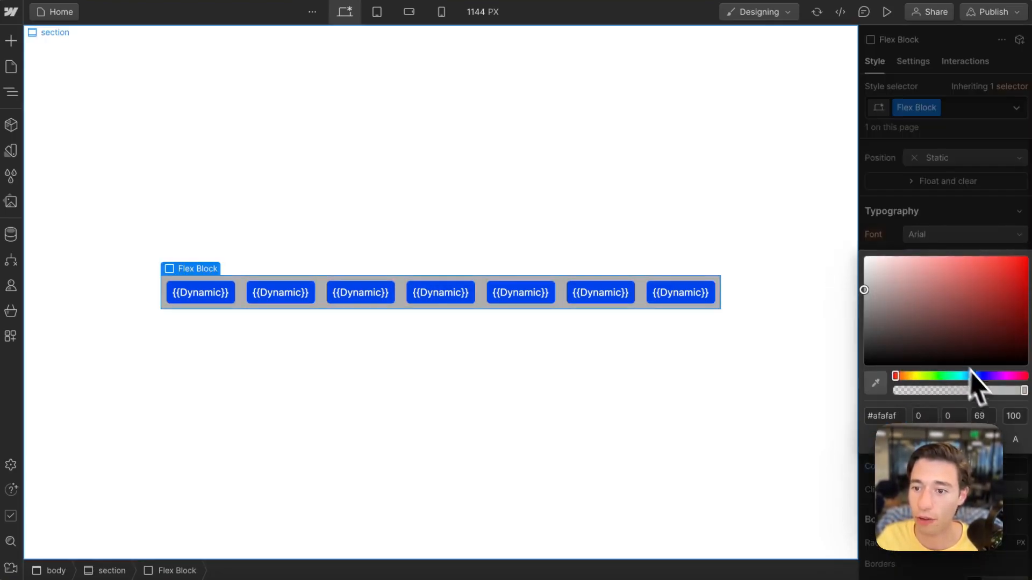
{"action": "left_click", "coordinate": [962, 375]}
{"action": "left_click_drag", "start_coordinate": [914, 333], "coordinate": [895, 231]}
{"action": "left_click", "coordinate": [895, 231]}
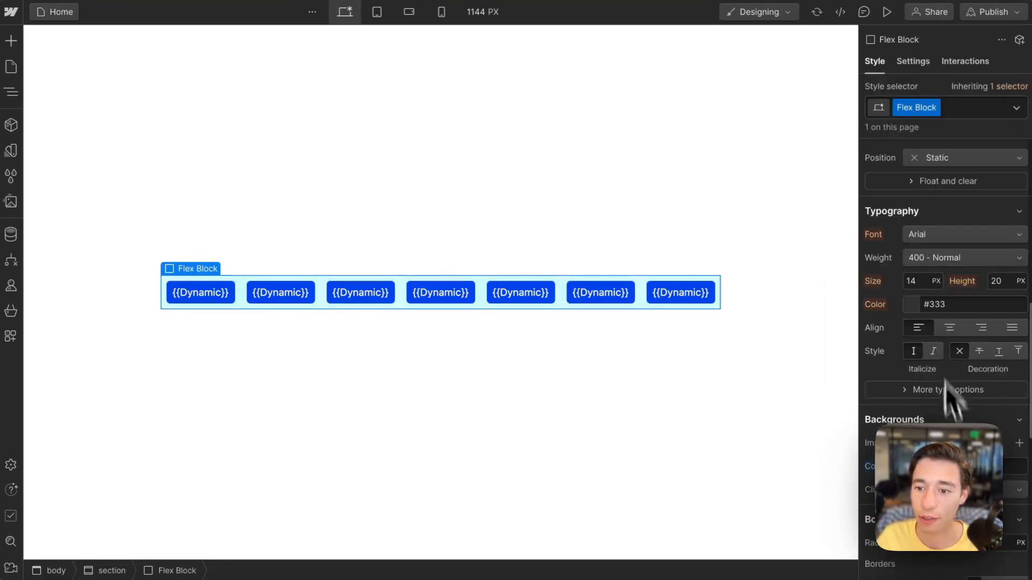
{"action": "left_click_drag", "start_coordinate": [950, 545], "coordinate": [954, 552]}
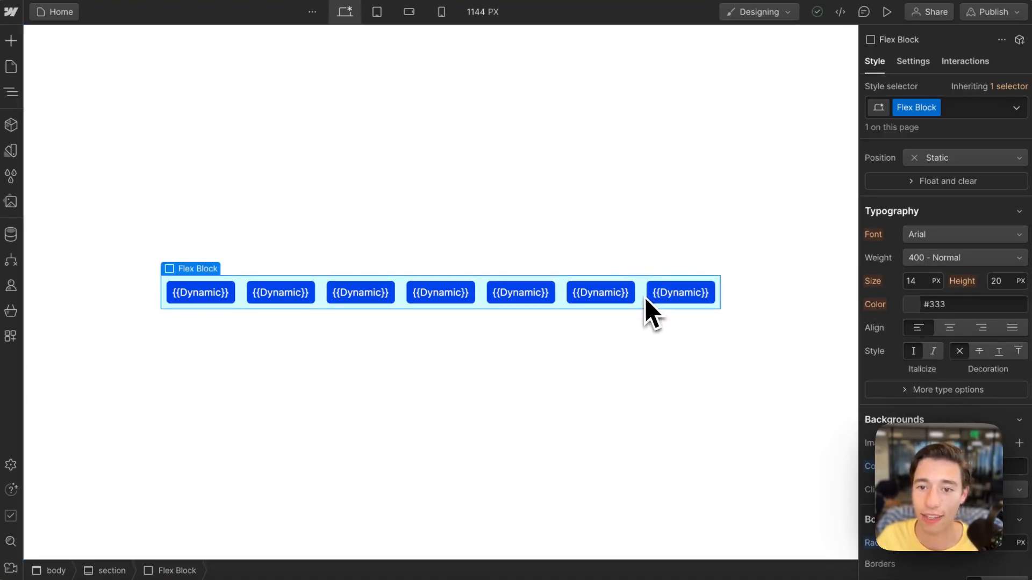
Set the gap between the buttons in the Flex Block to 0.5 rem.
{"action": "scroll", "coordinate": [870, 266], "scroll_direction": "up", "scroll_amount": 5}
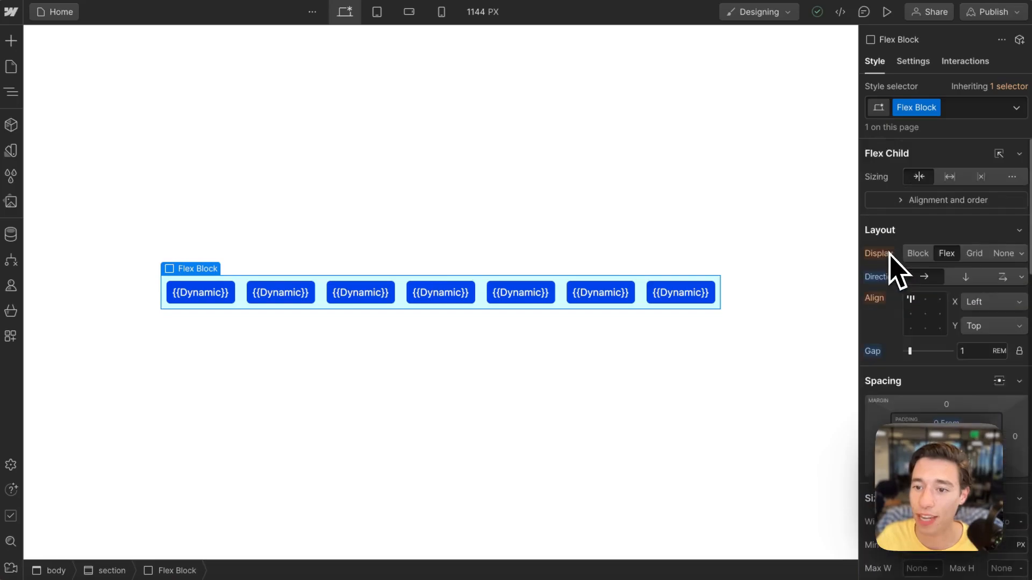
{"action": "left_click", "coordinate": [978, 351]}
{"action": "key", "text": "BackSpace"}
{"action": "key", "text": "Return"}
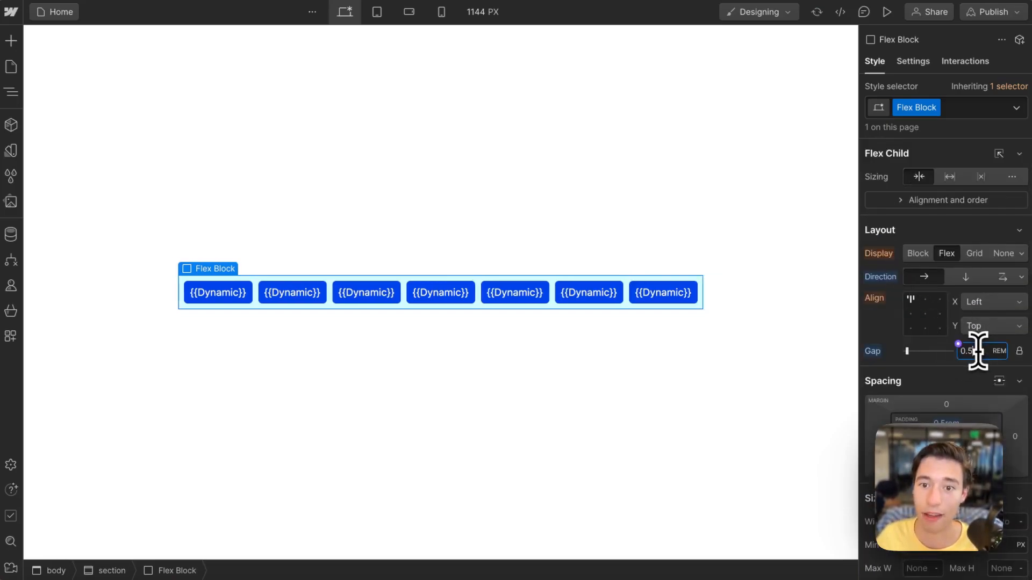
{"action": "left_click", "coordinate": [543, 424]}
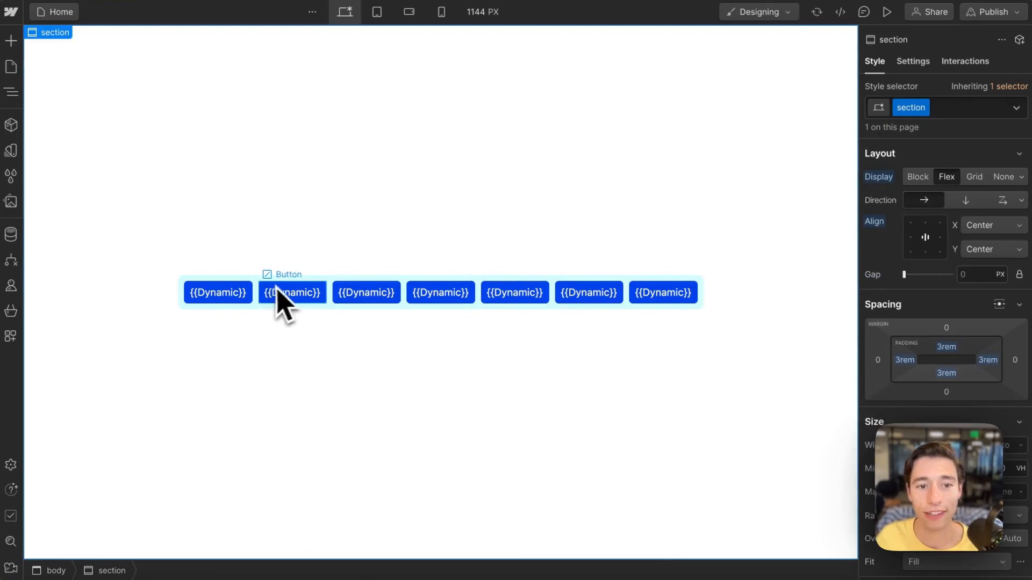
Delete six of the seven {{Dynamic}} buttons, leaving a single button in the Flex Block.
{"action": "left_click", "coordinate": [314, 302]}
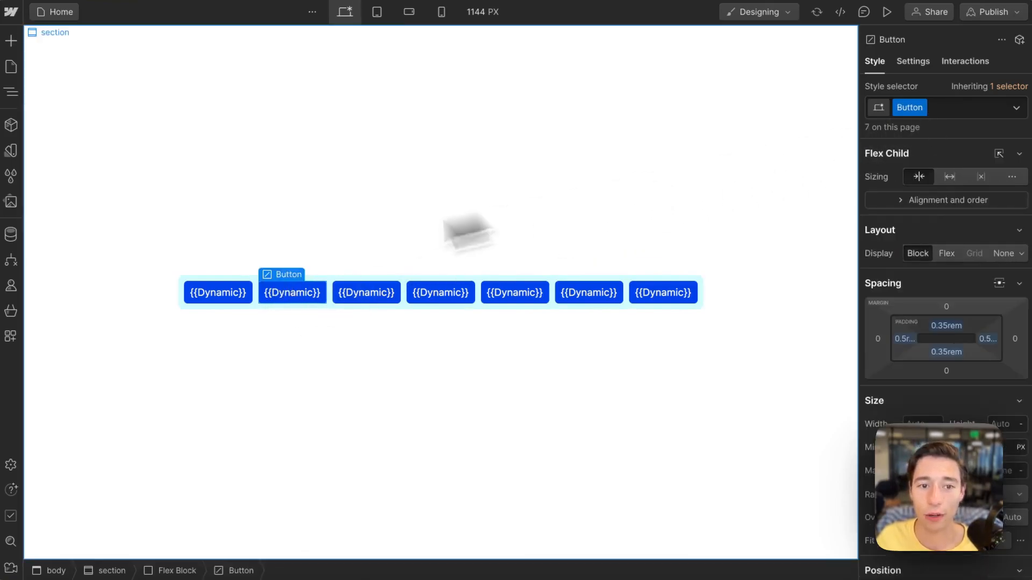
{"action": "left_click", "coordinate": [232, 295]}
{"action": "left_click", "coordinate": [297, 295]}
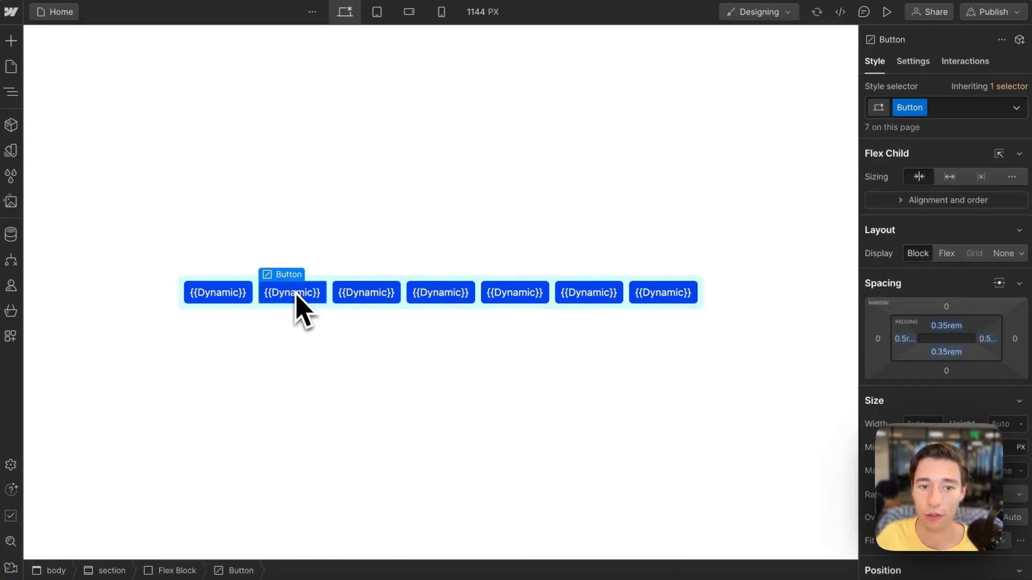
{"action": "key", "text": "Delete"}
{"action": "key", "text": "Delete"}
{"action": "key", "text": "Delete"}
{"action": "key", "text": "Delete"}
{"action": "key", "text": "Delete"}
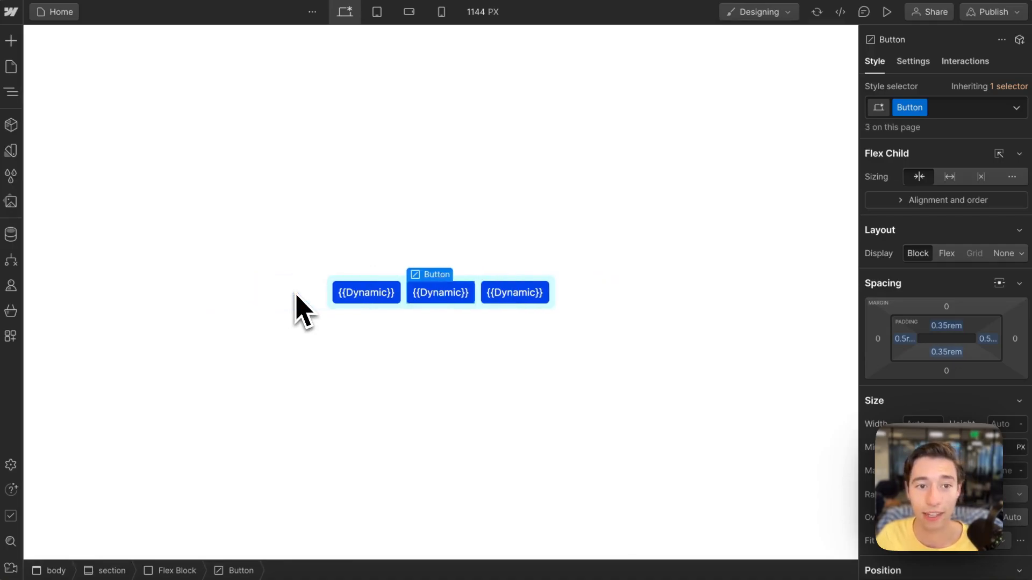
{"action": "key", "text": "Delete"}
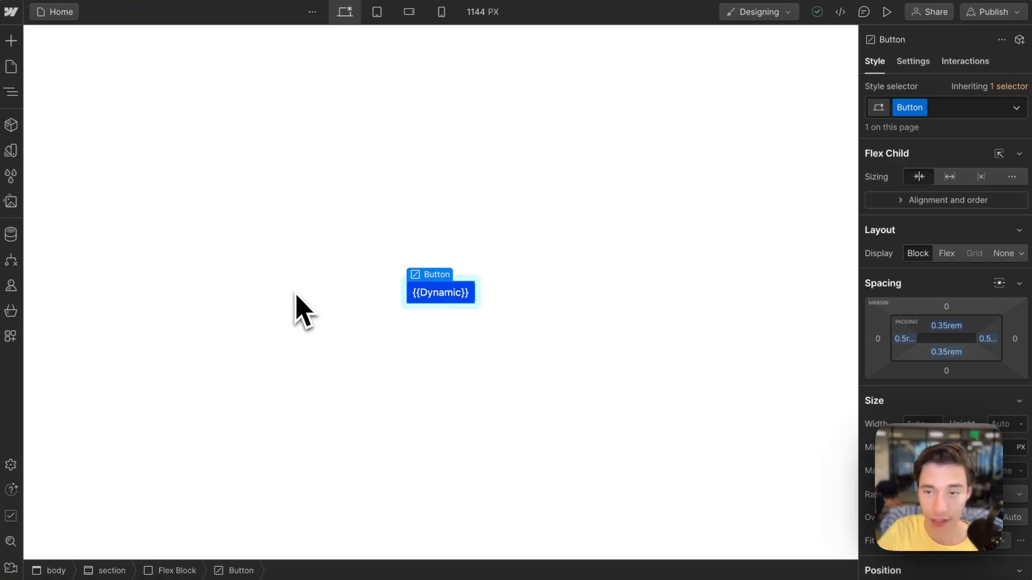
Review the remaining button's tag and its type and wized custom attributes in the element settings.
{"action": "left_click", "coordinate": [917, 62]}
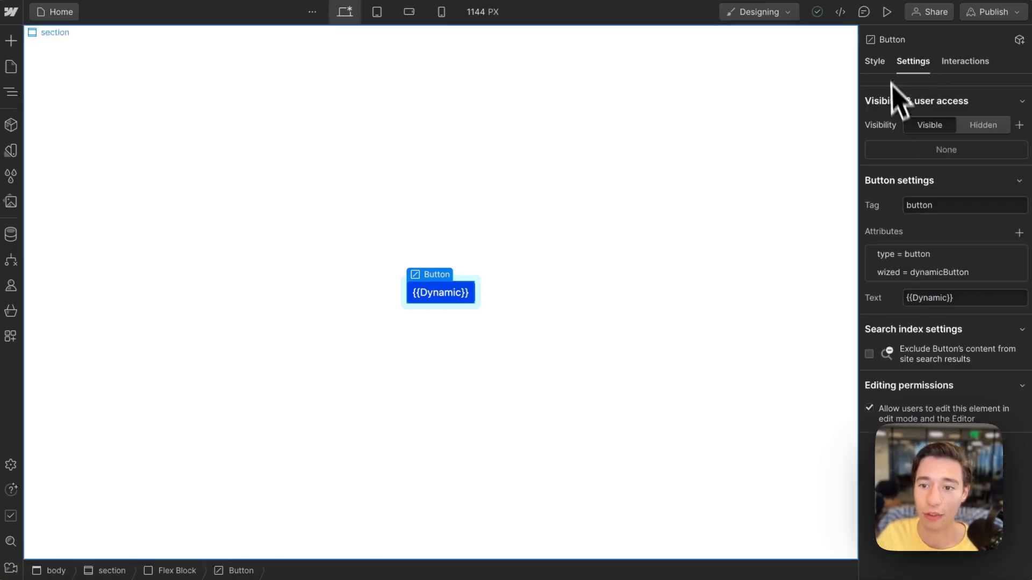
{"action": "left_click", "coordinate": [926, 272]}
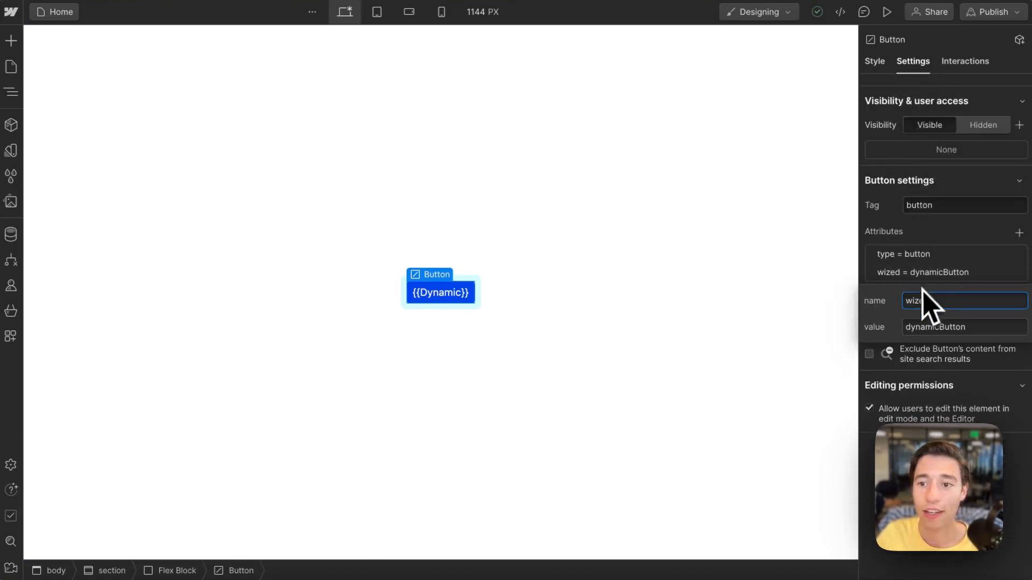
{"action": "left_click", "coordinate": [930, 272]}
{"action": "left_click", "coordinate": [917, 256]}
{"action": "left_click", "coordinate": [941, 207]}
{"action": "left_click", "coordinate": [942, 205]}
{"action": "left_click", "coordinate": [915, 273]}
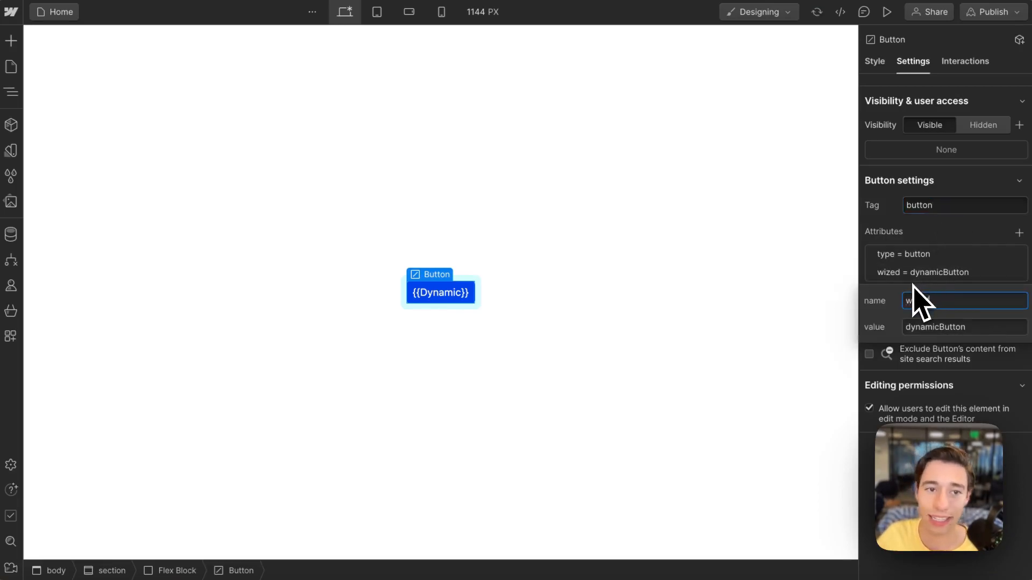
{"action": "double_click", "coordinate": [912, 300]}
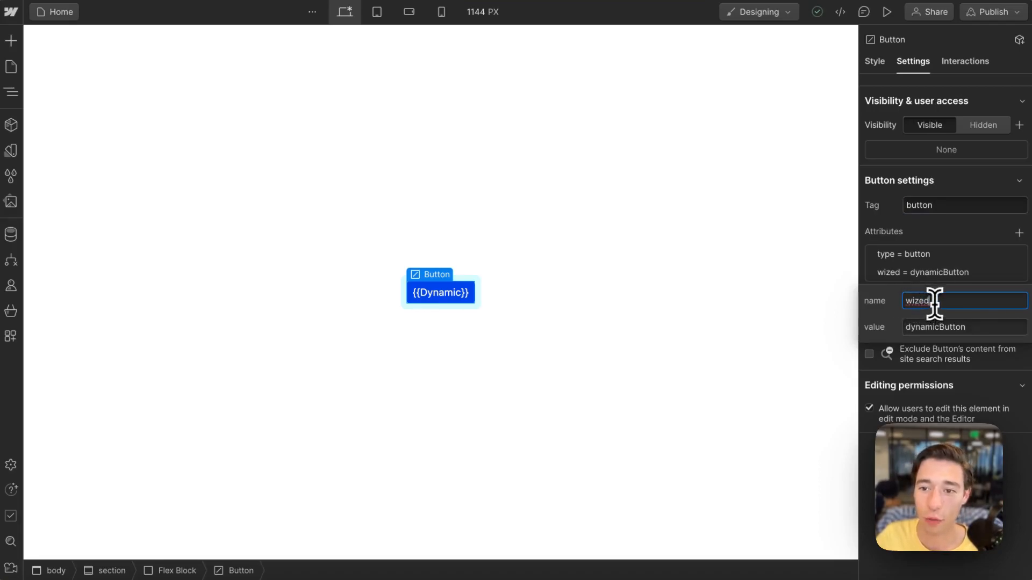
{"action": "double_click", "coordinate": [969, 326]}
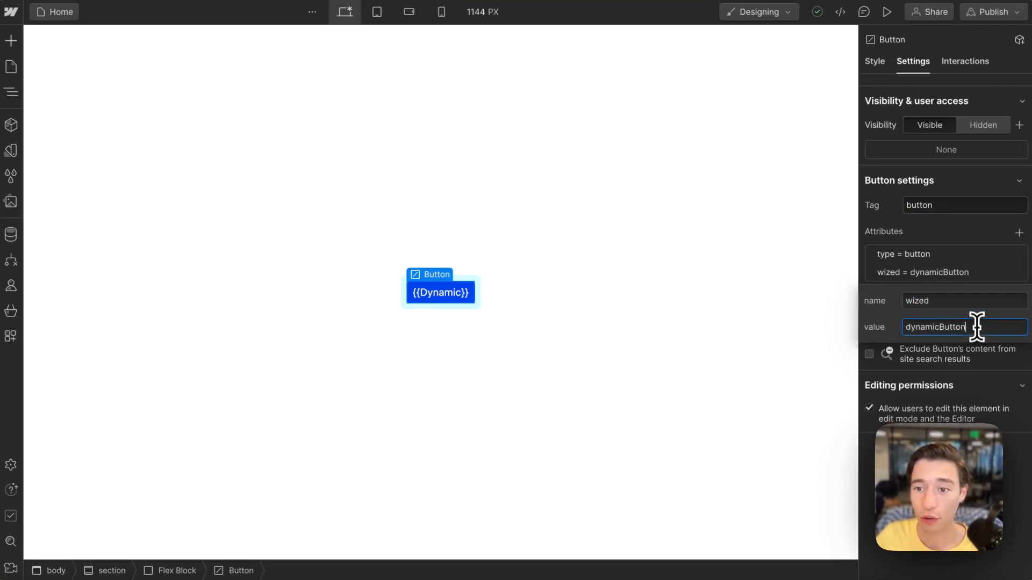
{"action": "left_click", "coordinate": [950, 239]}
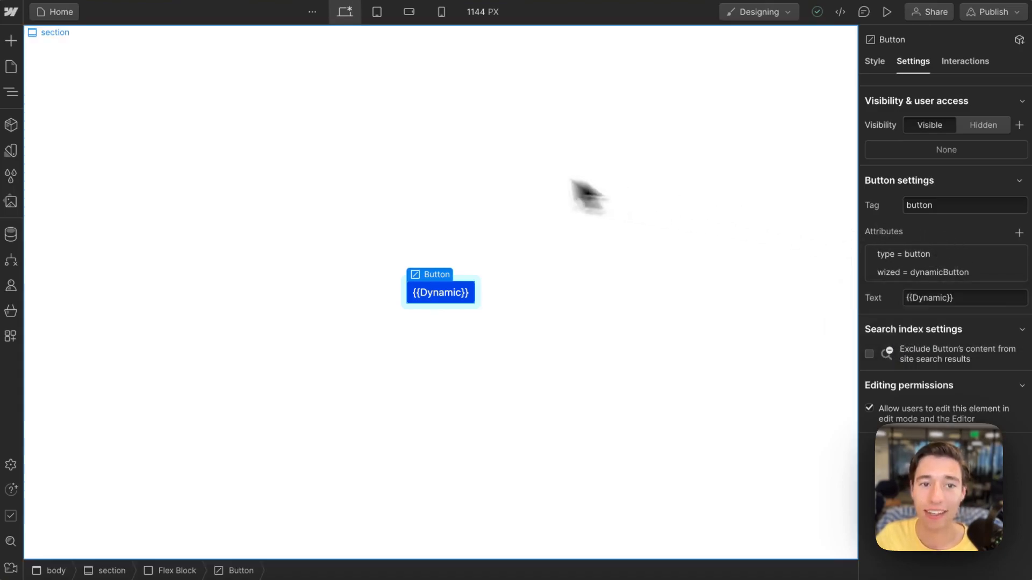
Publish the site to the dynamic-buttons.webflow.io staging domain and switch to the Wized app.
{"action": "left_click", "coordinate": [995, 13]}
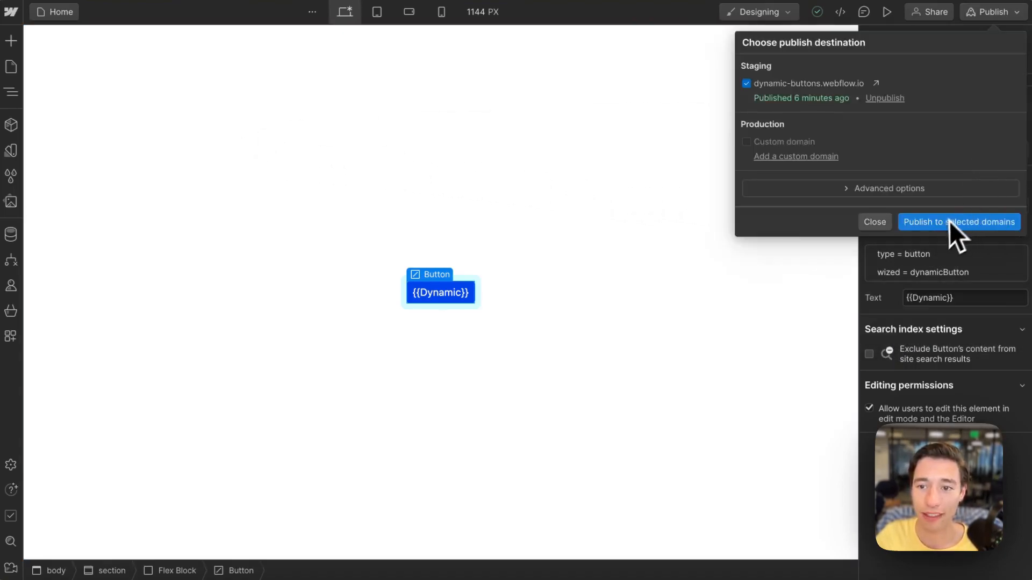
{"action": "left_click", "coordinate": [950, 222]}
{"action": "mouse_move", "coordinate": [85, 105]}
{"action": "left_click", "coordinate": [84, 81]}
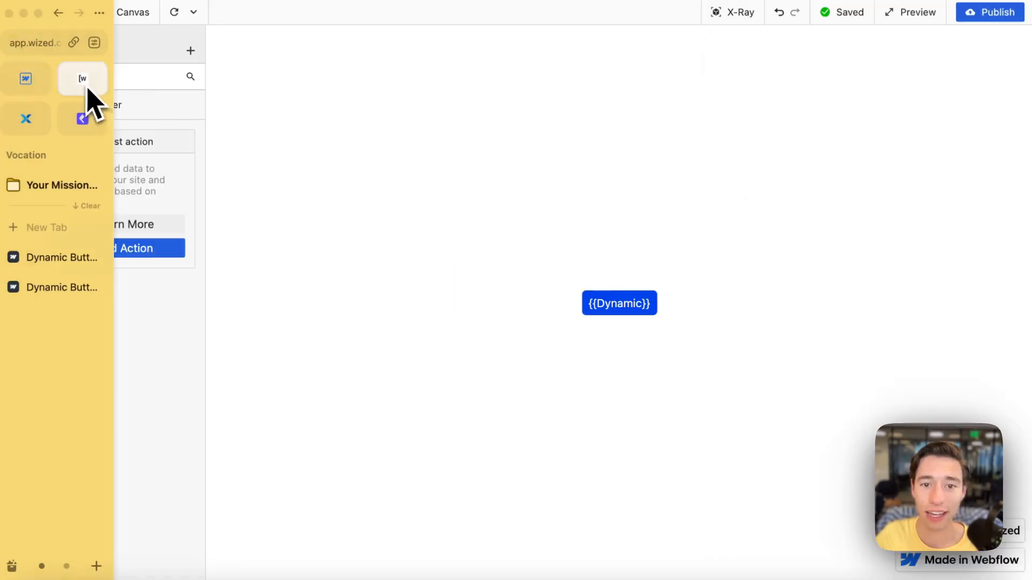
Enable X-Ray and create an element action for the {{Dynamic}} button on the canvas.
{"action": "left_click", "coordinate": [726, 14]}
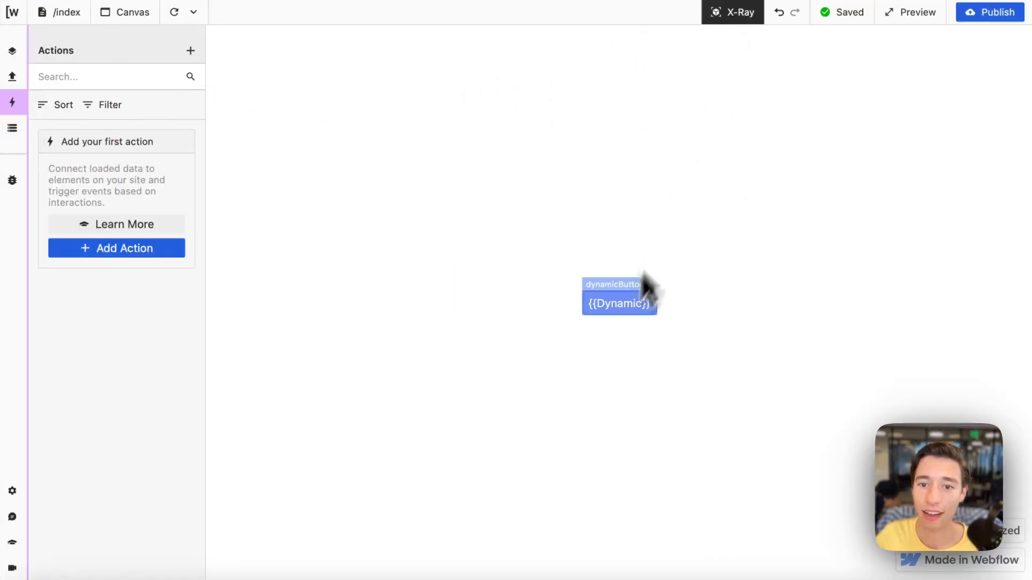
{"action": "left_click", "coordinate": [634, 293]}
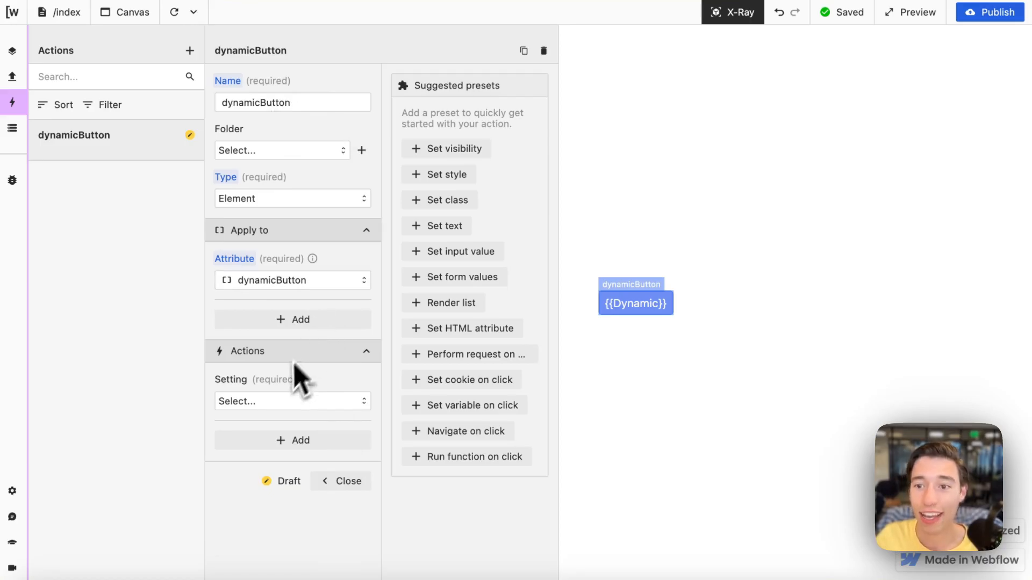
Open the dynamic_buttons variable in the data store and examine the array returned as its initial value.
{"action": "left_click", "coordinate": [12, 129]}
{"action": "left_click", "coordinate": [108, 150]}
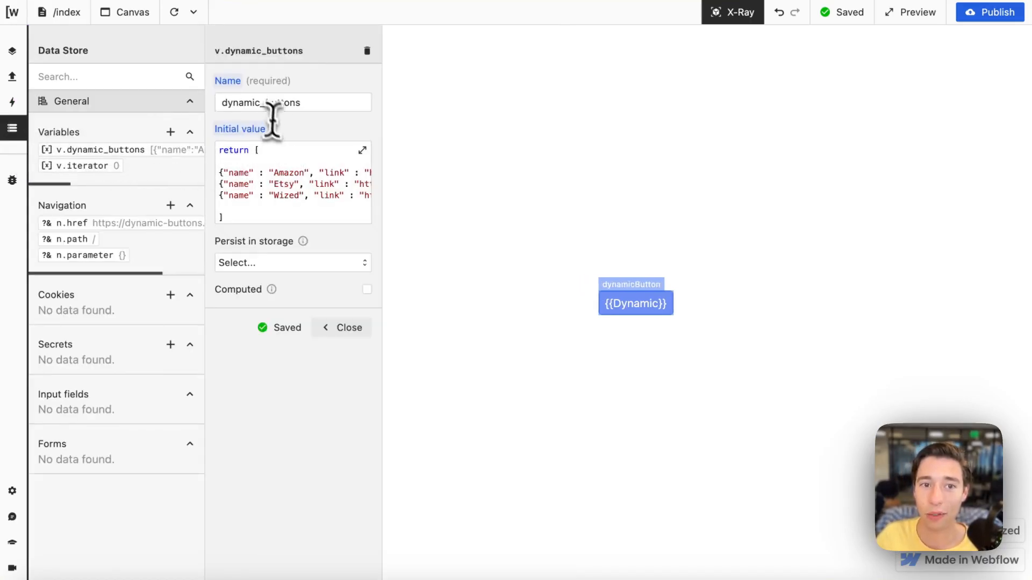
{"action": "left_click", "coordinate": [329, 162]}
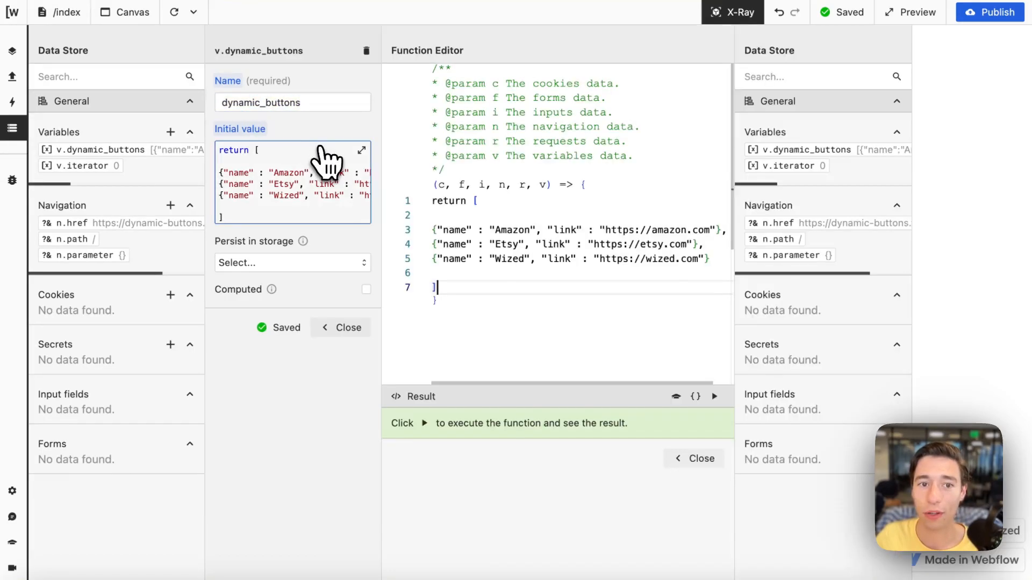
{"action": "left_click_drag", "start_coordinate": [437, 289], "coordinate": [471, 207]}
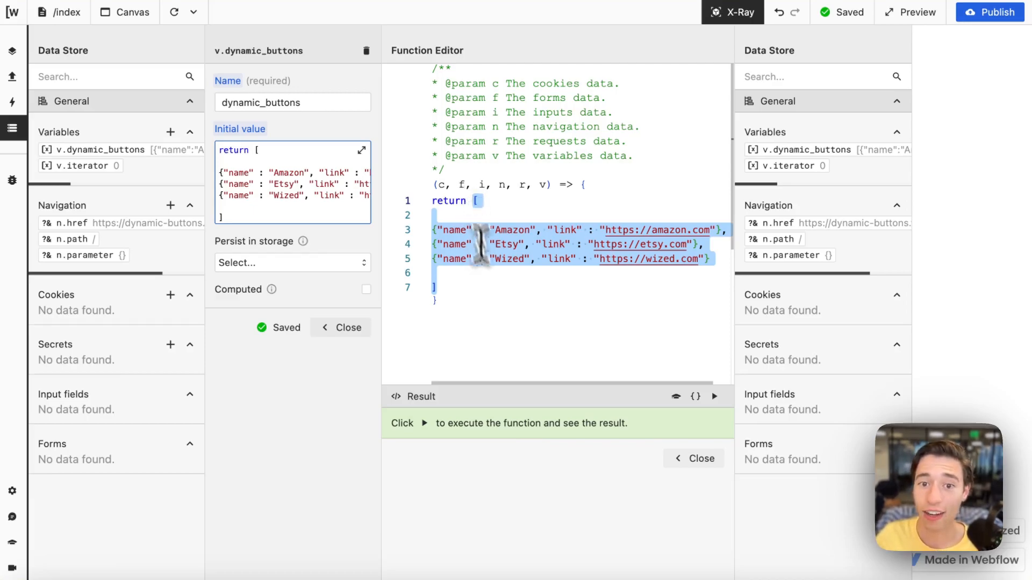
{"action": "left_click", "coordinate": [490, 299]}
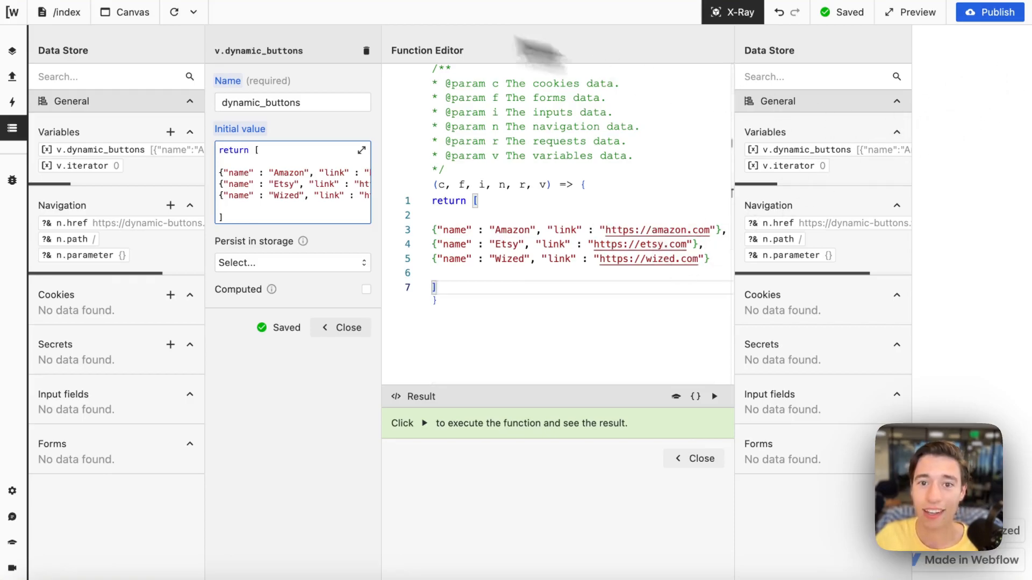
Examine the name and link pairs of the Amazon, Etsy and Wized objects in the array.
{"action": "left_click", "coordinate": [456, 230]}
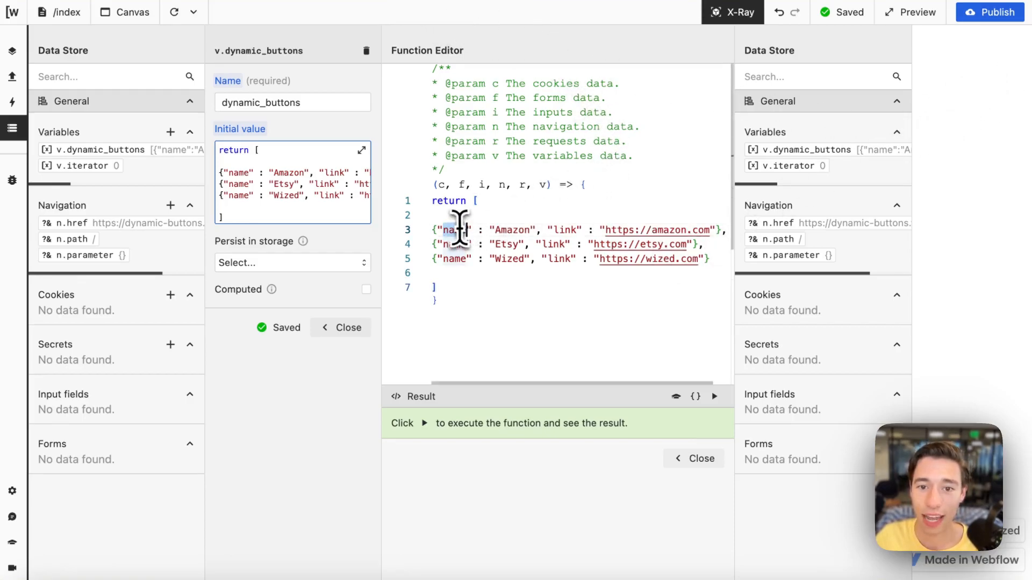
{"action": "left_click", "coordinate": [513, 230]}
{"action": "double_click", "coordinate": [565, 233]}
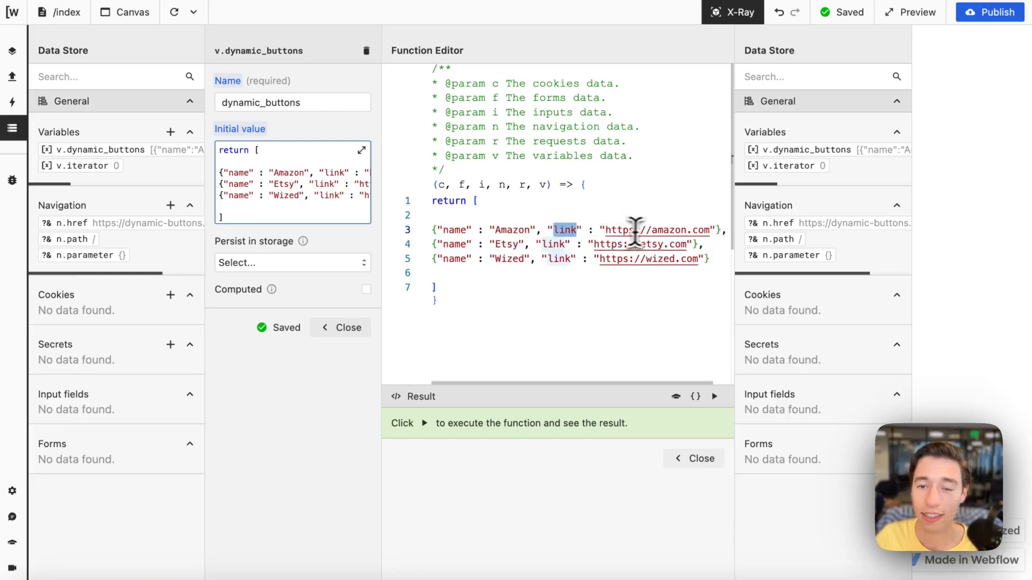
{"action": "double_click", "coordinate": [659, 232]}
{"action": "left_click", "coordinate": [440, 246]}
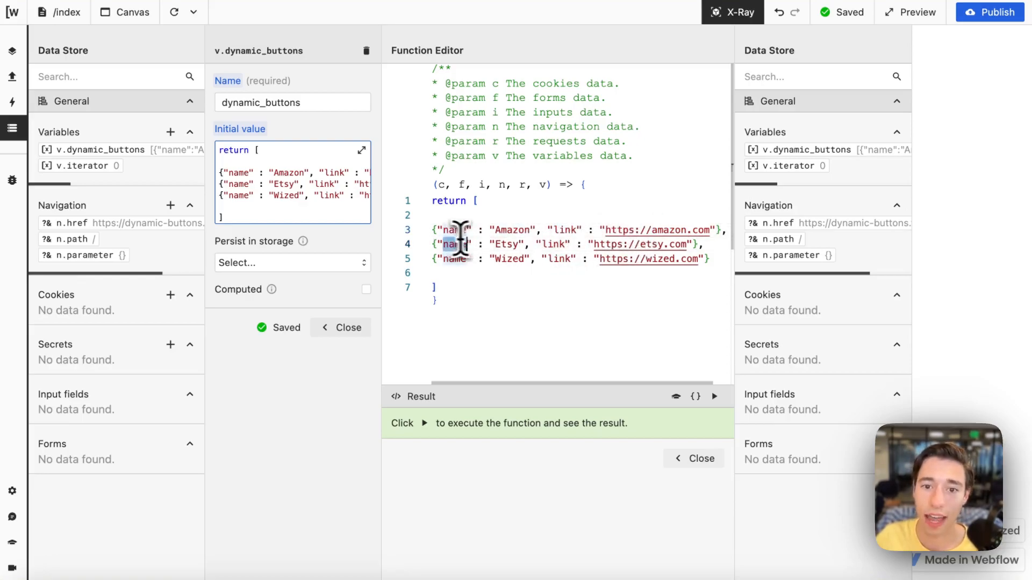
{"action": "double_click", "coordinate": [507, 244]}
{"action": "double_click", "coordinate": [553, 244]}
{"action": "double_click", "coordinate": [650, 245]}
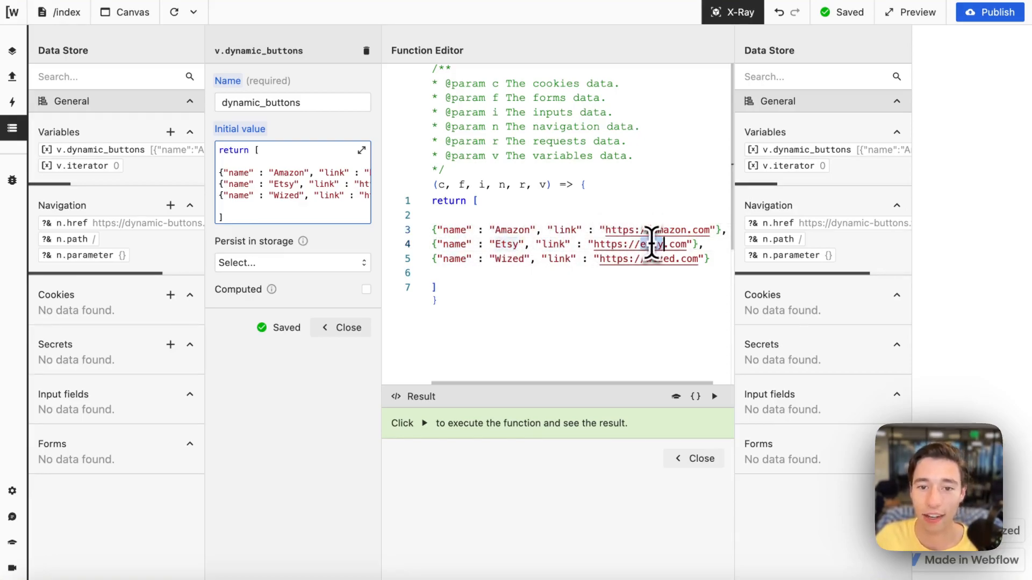
{"action": "double_click", "coordinate": [459, 261]}
{"action": "double_click", "coordinate": [511, 259]}
{"action": "double_click", "coordinate": [558, 259]}
{"action": "double_click", "coordinate": [638, 259]}
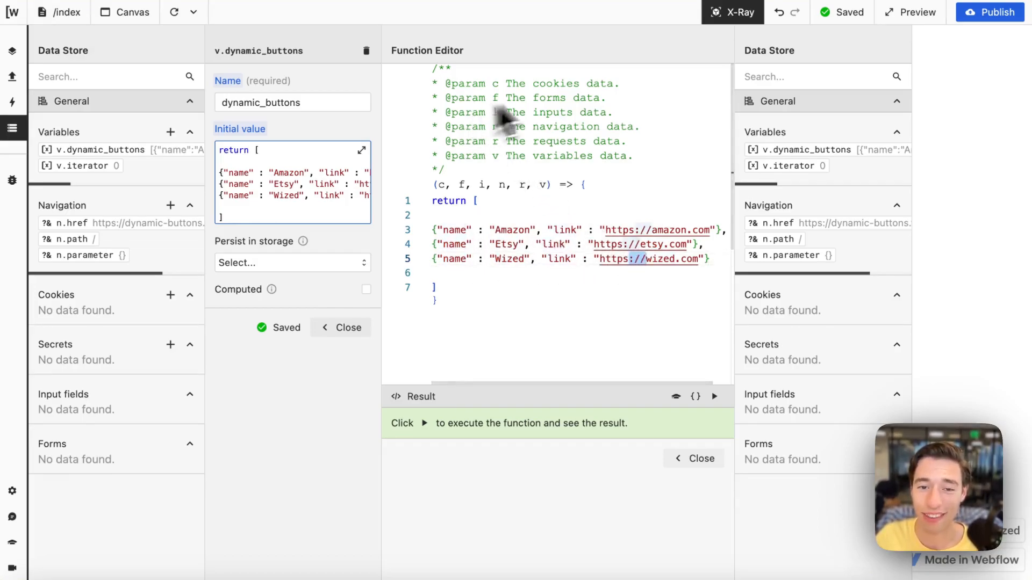
Execute the dynamic_buttons initial value function to check its result, and close the variable.
{"action": "left_click", "coordinate": [715, 396]}
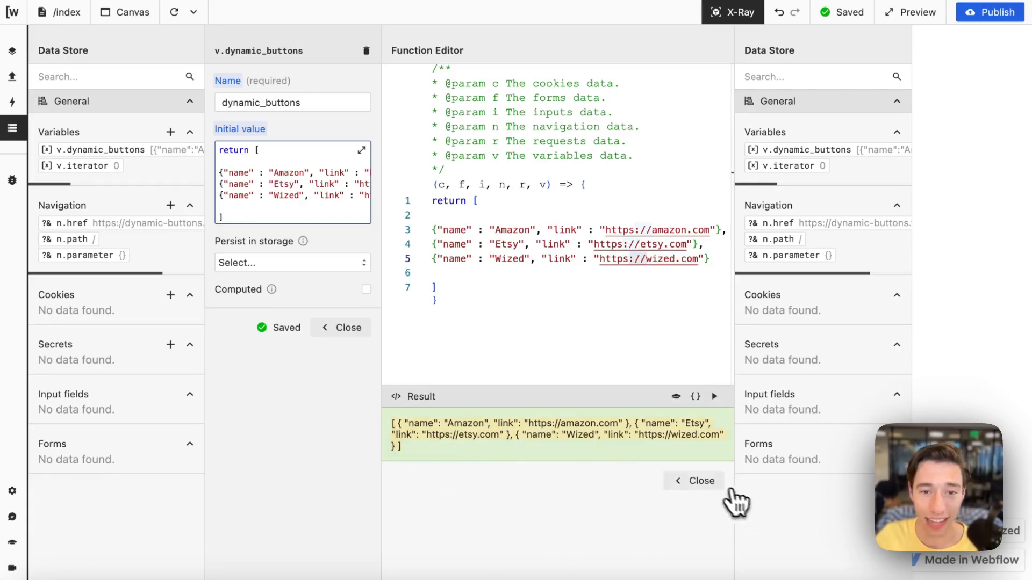
{"action": "left_click", "coordinate": [698, 480]}
{"action": "left_click", "coordinate": [348, 328]}
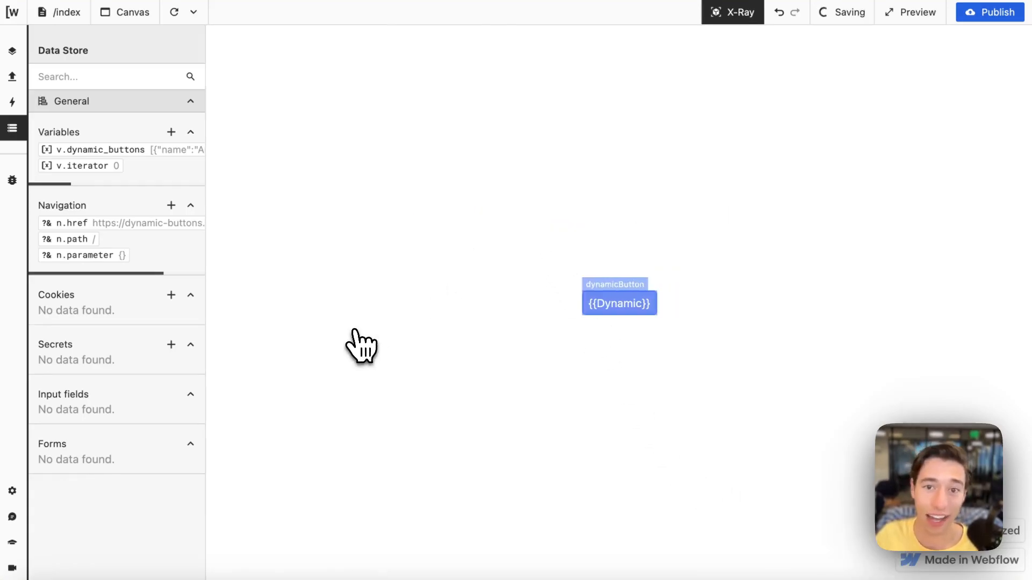
Choose Render list as the setting of the dynamicButton action.
{"action": "left_click", "coordinate": [12, 77]}
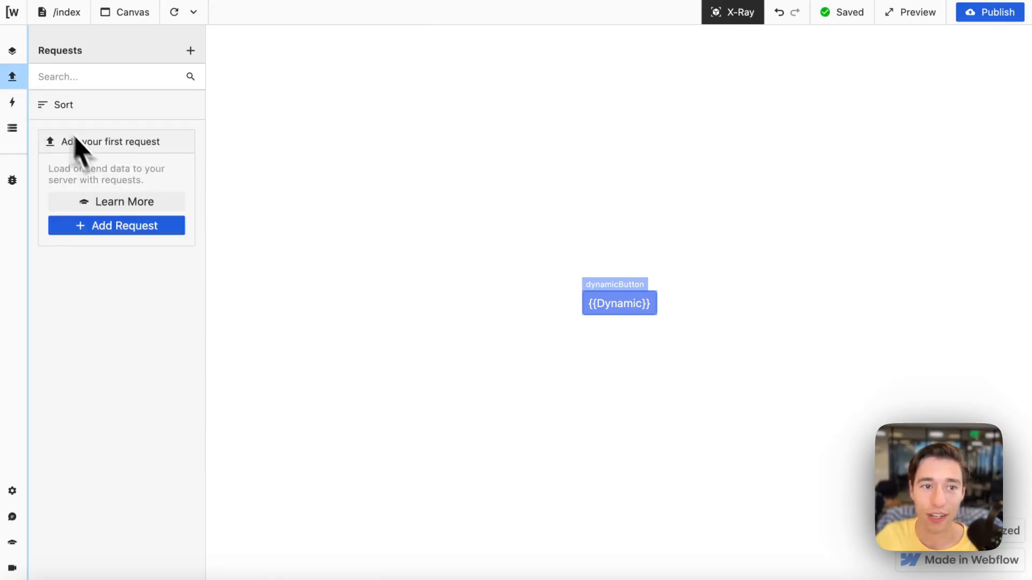
{"action": "left_click", "coordinate": [11, 102]}
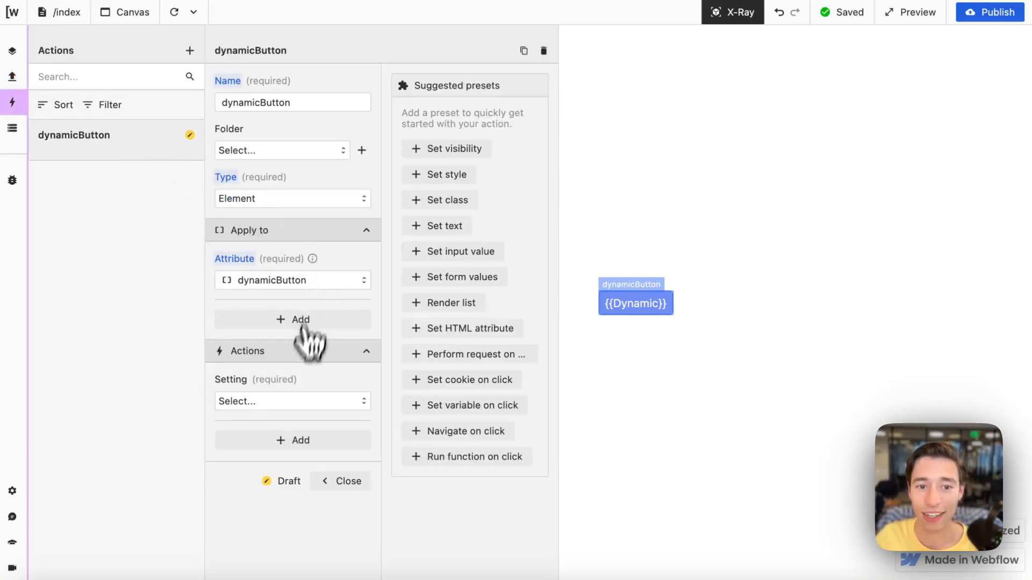
{"action": "left_click", "coordinate": [290, 403]}
{"action": "scroll", "coordinate": [274, 513], "scroll_direction": "down", "scroll_amount": 3}
{"action": "scroll", "coordinate": [270, 505], "scroll_direction": "up", "scroll_amount": 5}
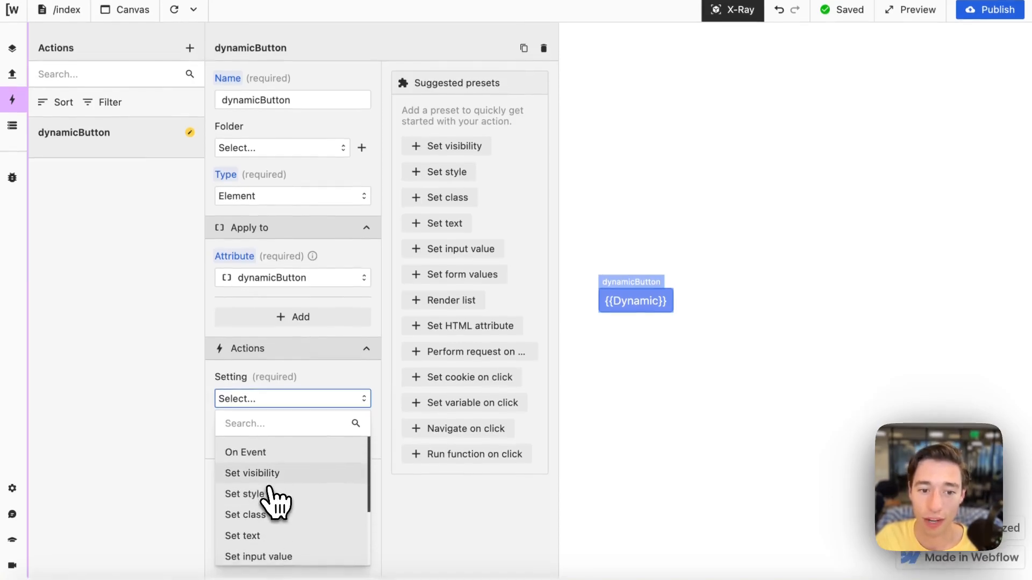
{"action": "scroll", "coordinate": [271, 505], "scroll_direction": "down", "scroll_amount": 3}
{"action": "left_click", "coordinate": [266, 532]}
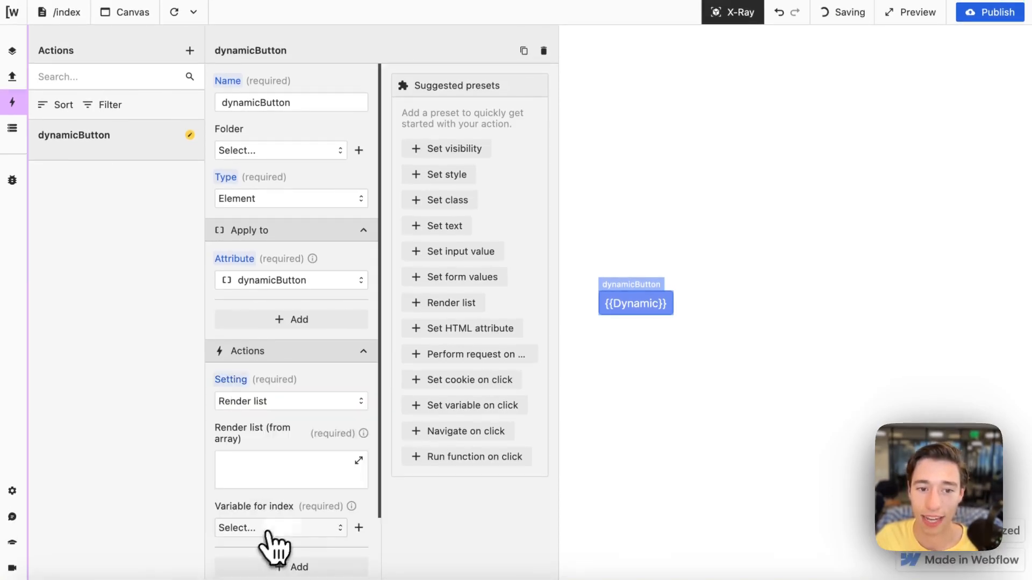
Set the render list array to "return v.dynamic_buttons" and execute the function to check its result.
{"action": "left_click", "coordinate": [323, 481]}
{"action": "type", "text": "return"}
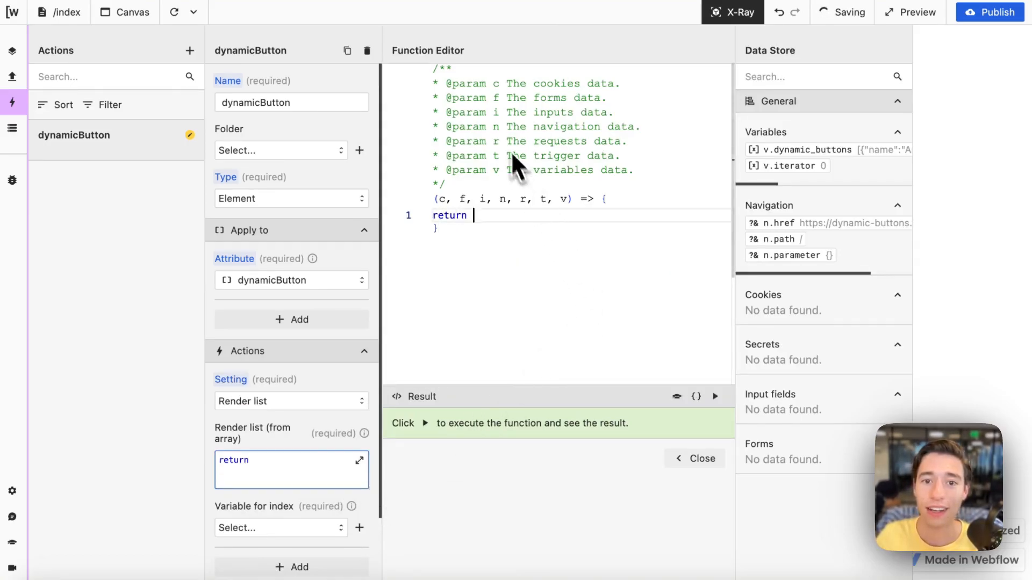
{"action": "left_click", "coordinate": [811, 150]}
{"action": "left_click", "coordinate": [715, 396]}
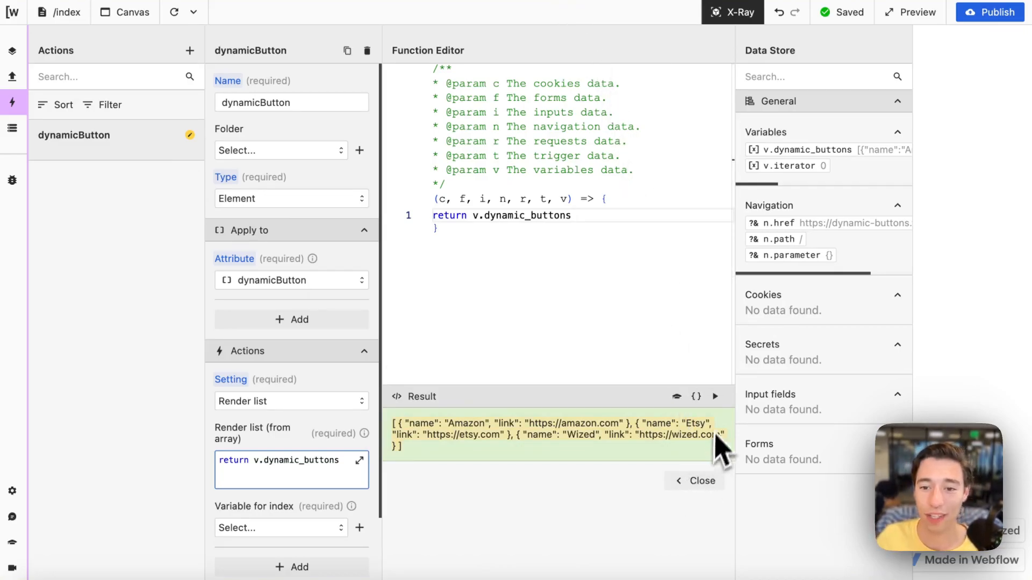
{"action": "left_click", "coordinate": [699, 484]}
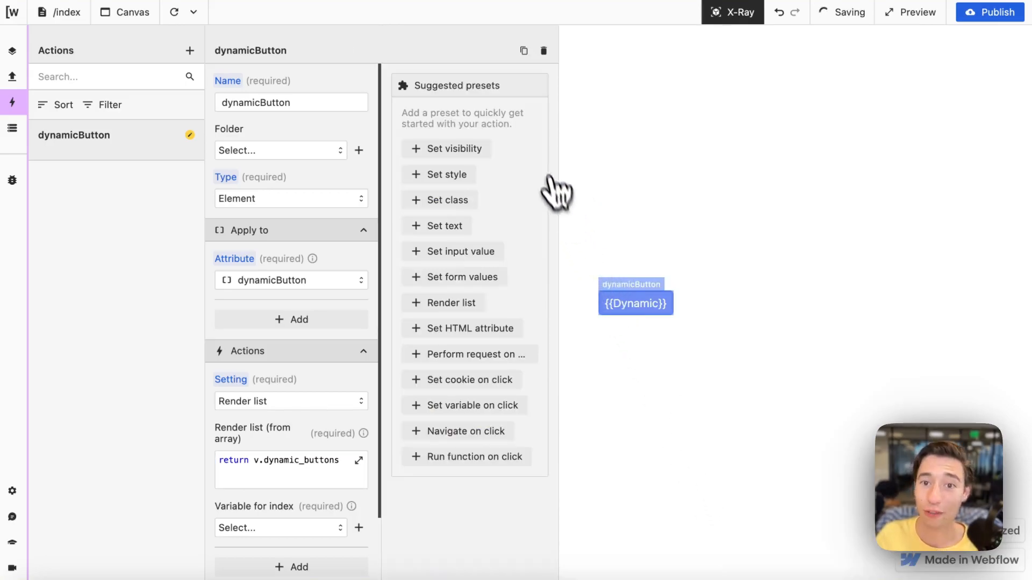
Set the render list's variable for index to v.iterator.
{"action": "scroll", "coordinate": [317, 352], "scroll_direction": "down", "scroll_amount": 3}
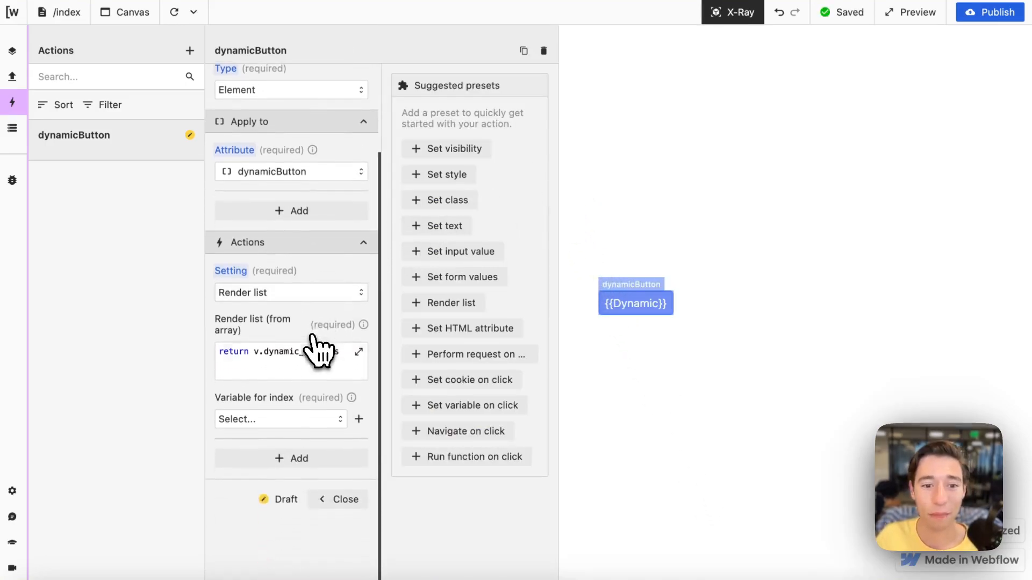
{"action": "left_click", "coordinate": [282, 420]}
{"action": "left_click", "coordinate": [269, 467]}
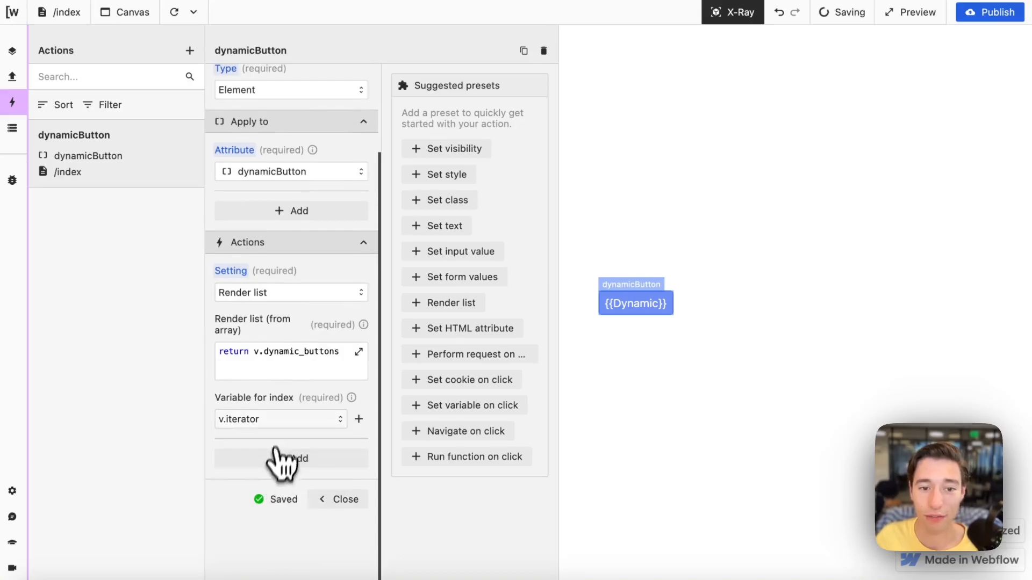
Check the initial value of the iterator variable in the data store and close it.
{"action": "left_click", "coordinate": [12, 127]}
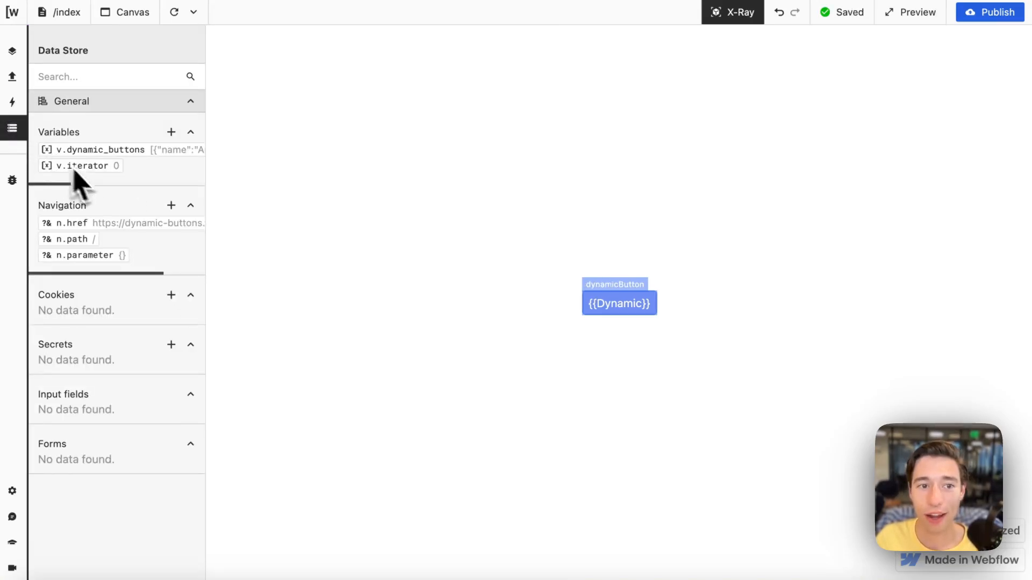
{"action": "left_click", "coordinate": [83, 165]}
{"action": "left_click", "coordinate": [266, 177]}
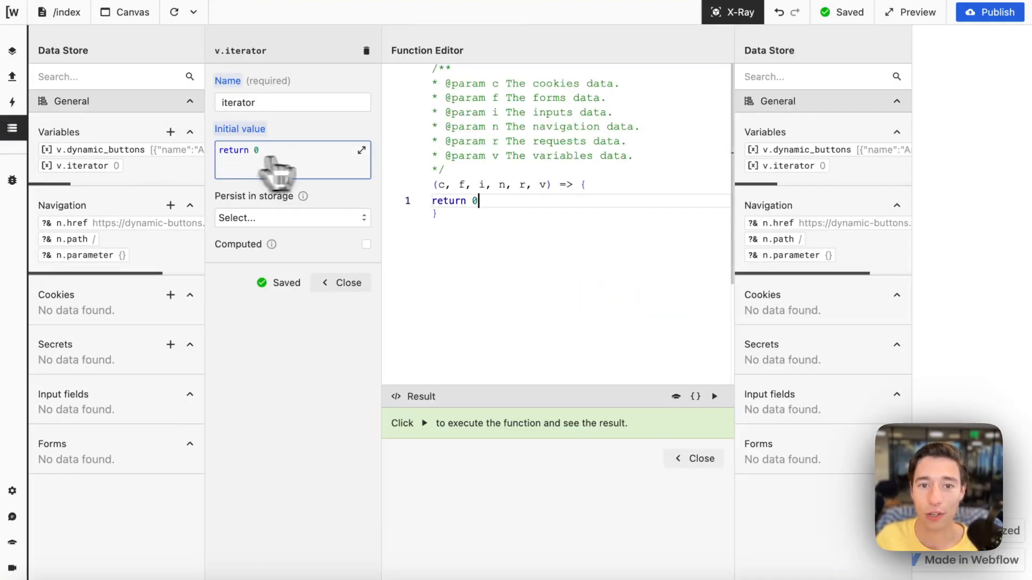
{"action": "left_click", "coordinate": [492, 203]}
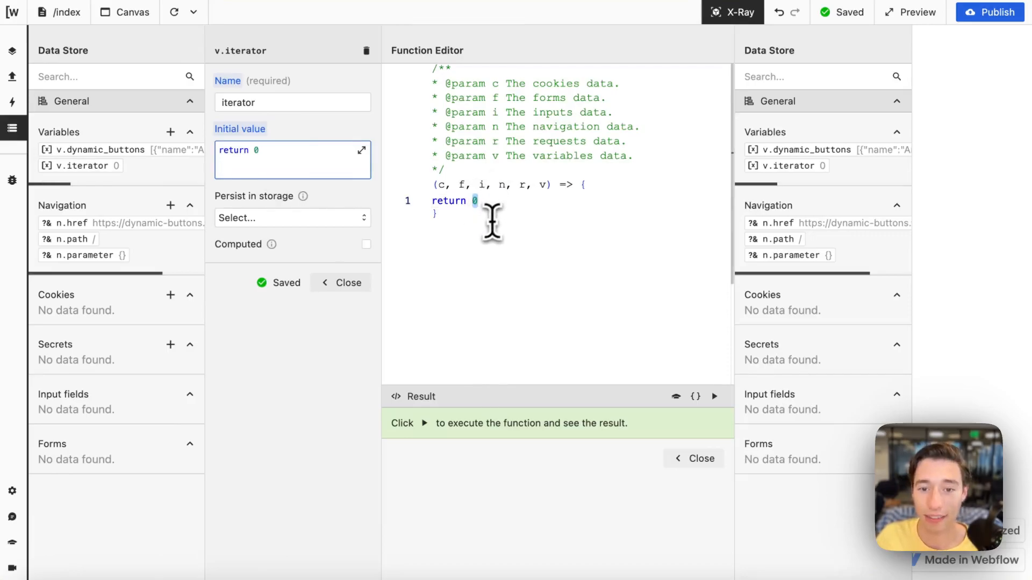
{"action": "left_click", "coordinate": [697, 460]}
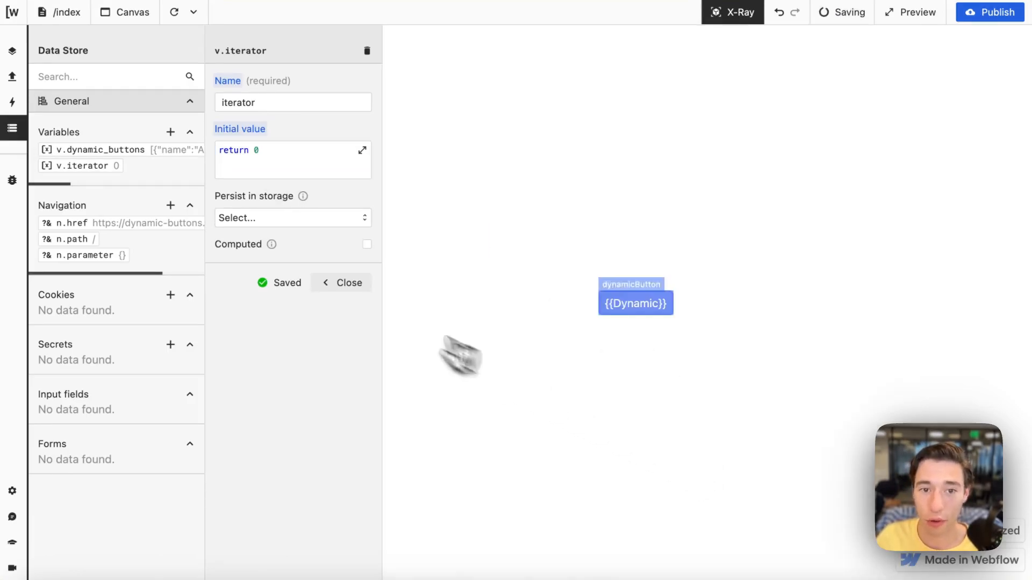
{"action": "left_click", "coordinate": [354, 284]}
Review the dynamicButton action's render list settings, reload the canvas to render the buttons, and close the action.
{"action": "left_click", "coordinate": [12, 78]}
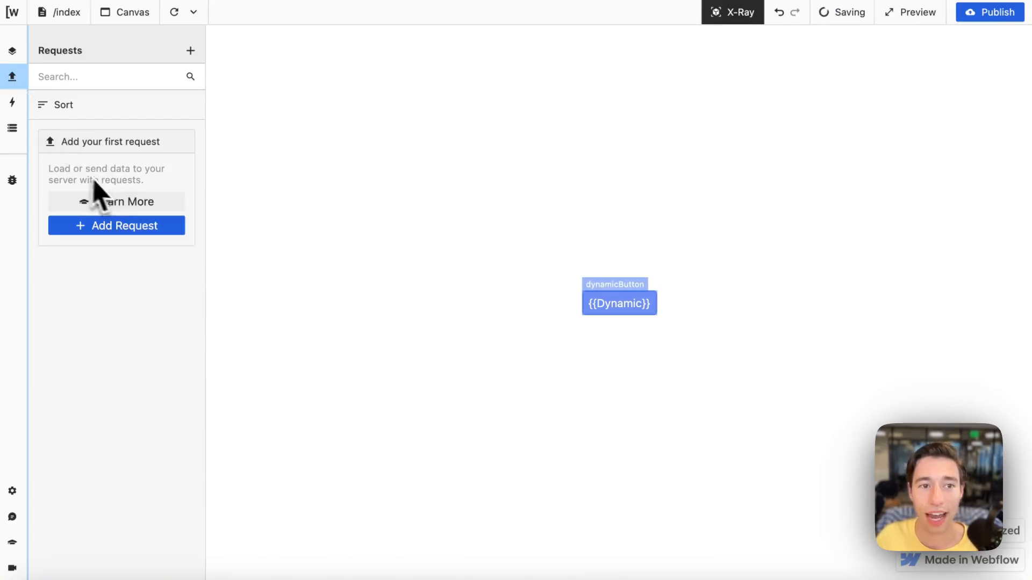
{"action": "left_click", "coordinate": [14, 103]}
{"action": "left_click", "coordinate": [132, 157]}
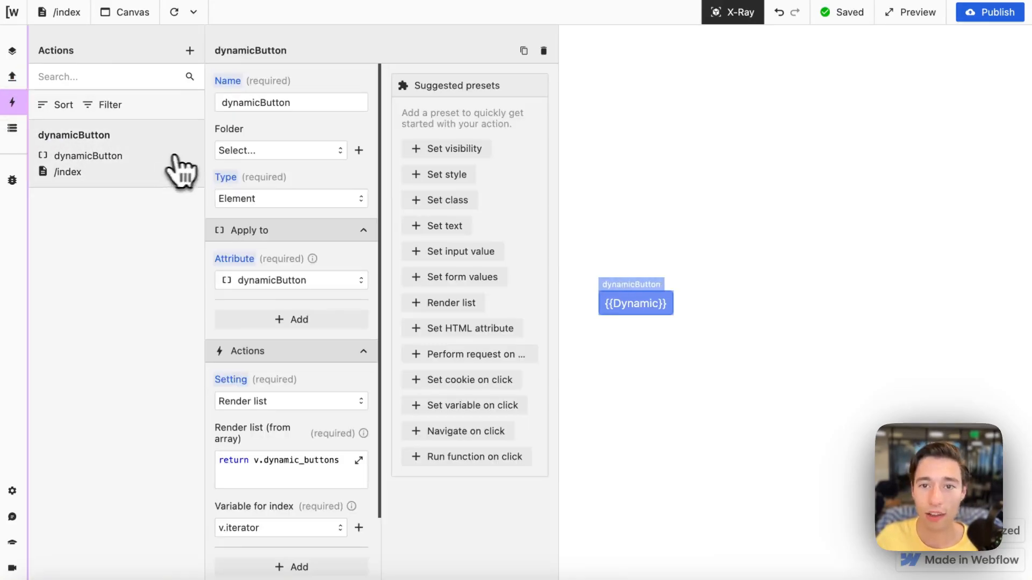
{"action": "scroll", "coordinate": [276, 320], "scroll_direction": "down", "scroll_amount": 4}
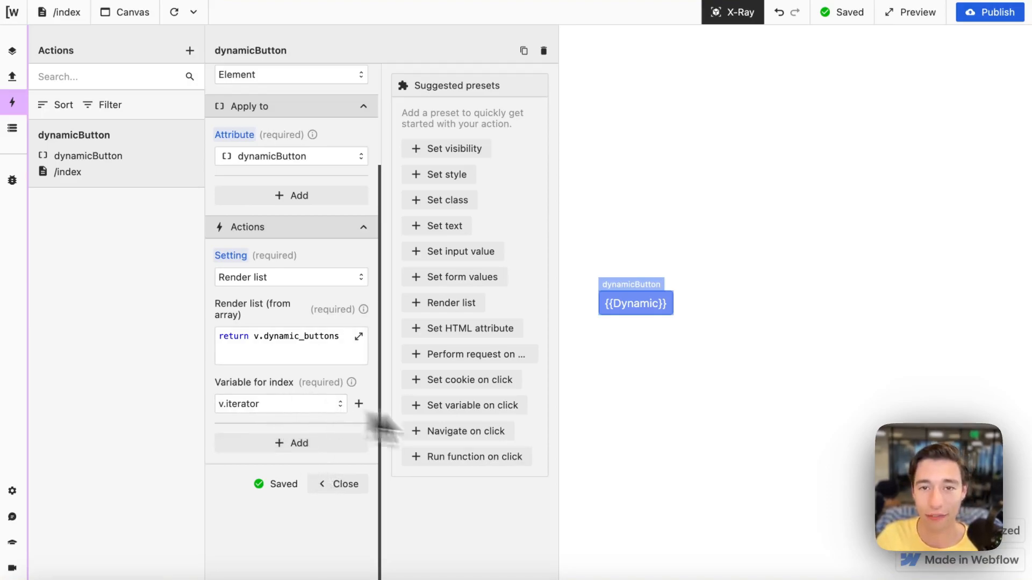
{"action": "left_click", "coordinate": [181, 18]}
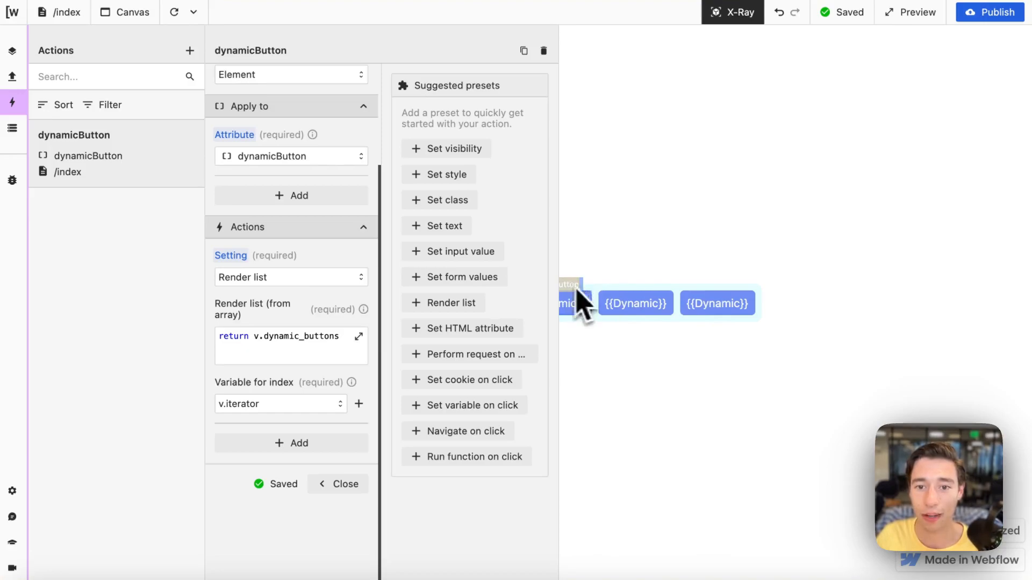
{"action": "left_click", "coordinate": [350, 486]}
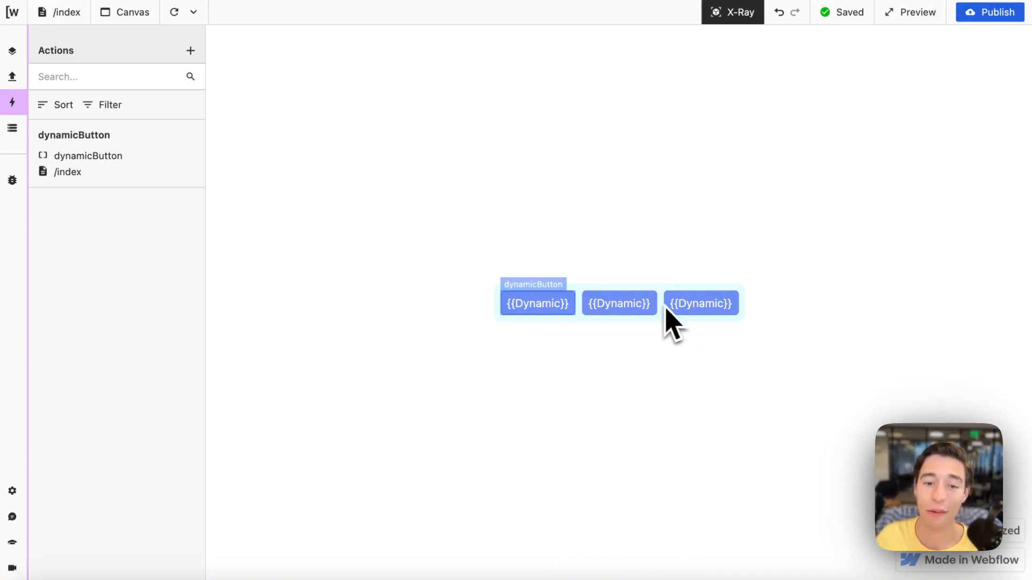
Add a Set text setting to the dynamicButton action below its Render list setting.
{"action": "left_click", "coordinate": [162, 152]}
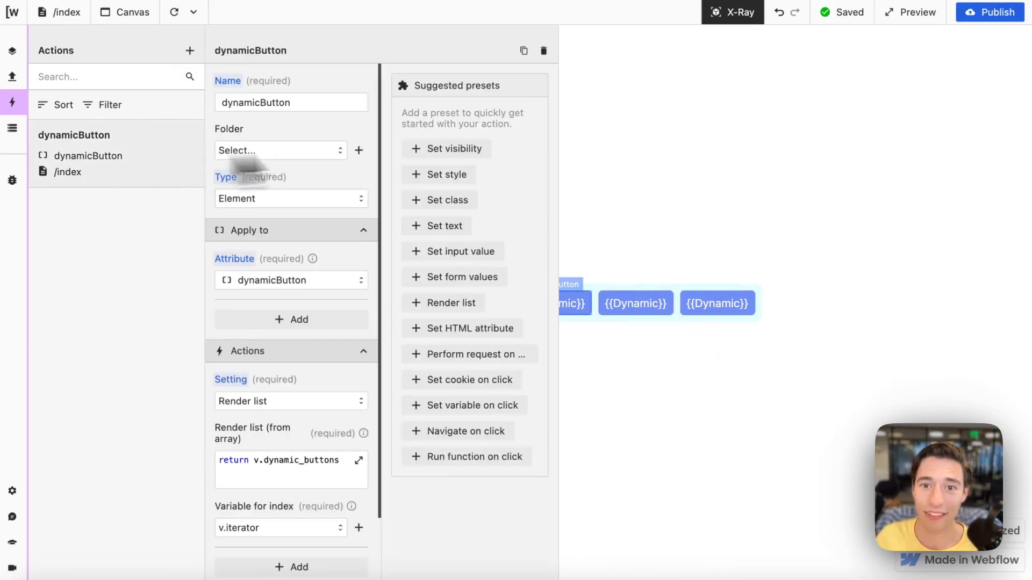
{"action": "scroll", "coordinate": [247, 349], "scroll_direction": "down", "scroll_amount": 3}
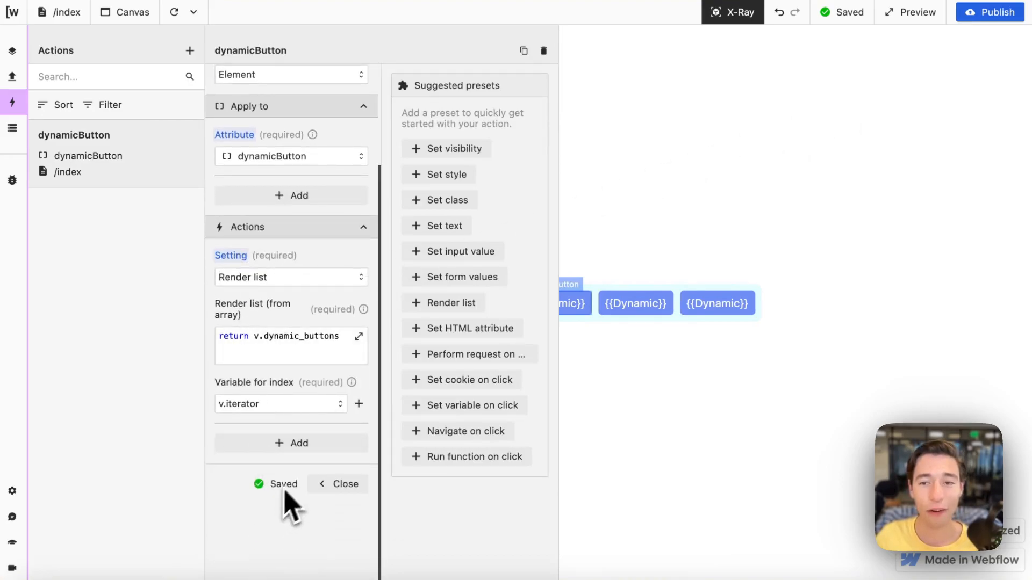
{"action": "left_click", "coordinate": [299, 444]}
{"action": "left_click", "coordinate": [279, 463]}
{"action": "scroll", "coordinate": [273, 508], "scroll_direction": "down", "scroll_amount": 2}
{"action": "scroll", "coordinate": [275, 497], "scroll_direction": "up", "scroll_amount": 2}
{"action": "scroll", "coordinate": [280, 462], "scroll_direction": "down", "scroll_amount": 1}
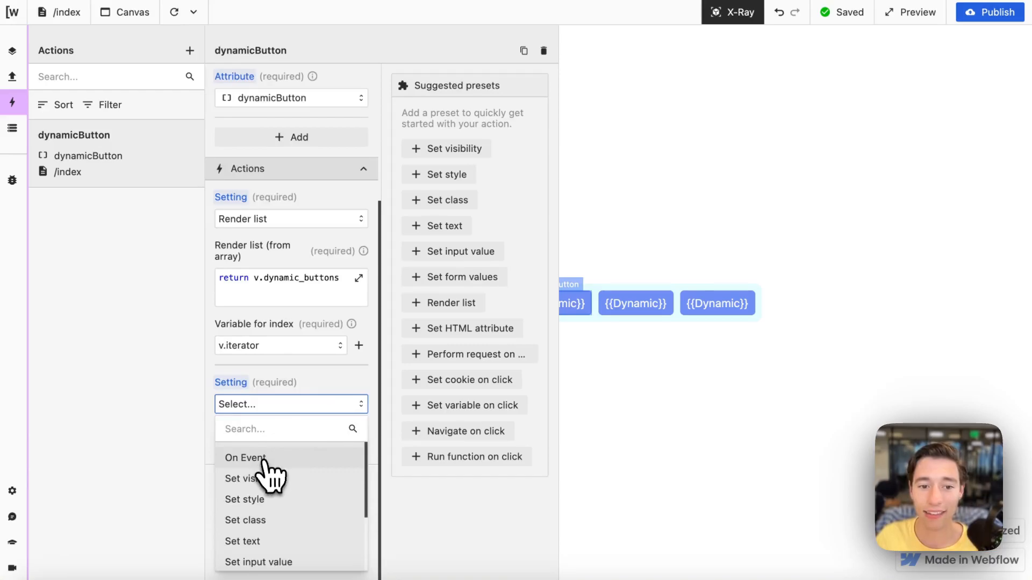
{"action": "left_click", "coordinate": [258, 541]}
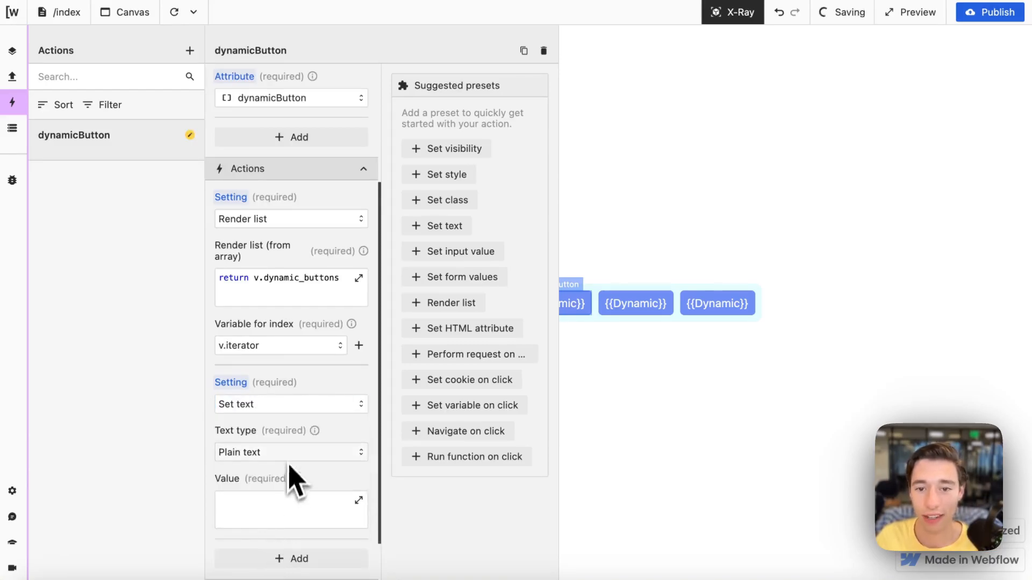
Set the Set text value to return v.dynamic_buttons[v.iterator] and run the function to test it.
{"action": "left_click", "coordinate": [289, 513]}
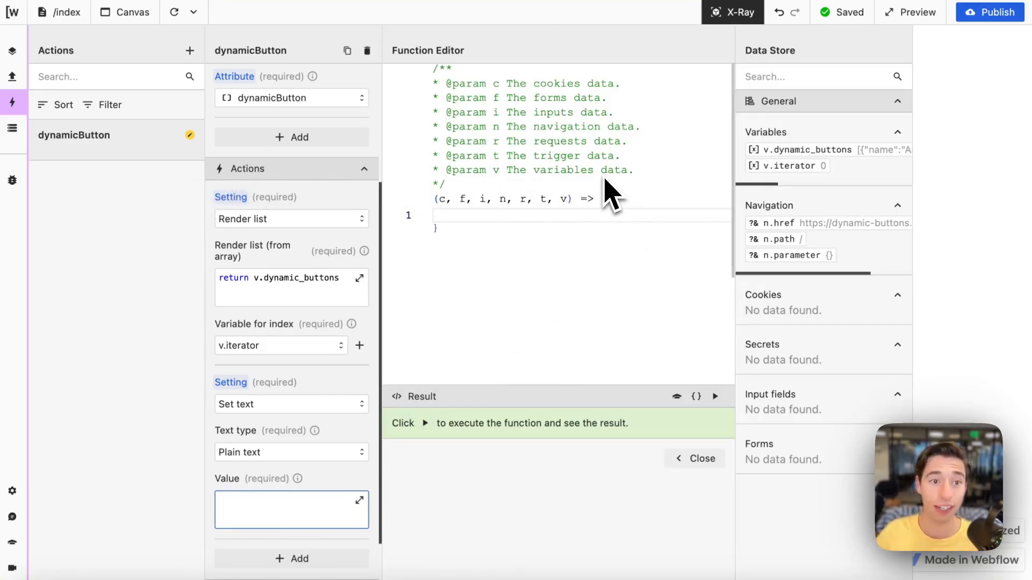
{"action": "type", "text": "return"}
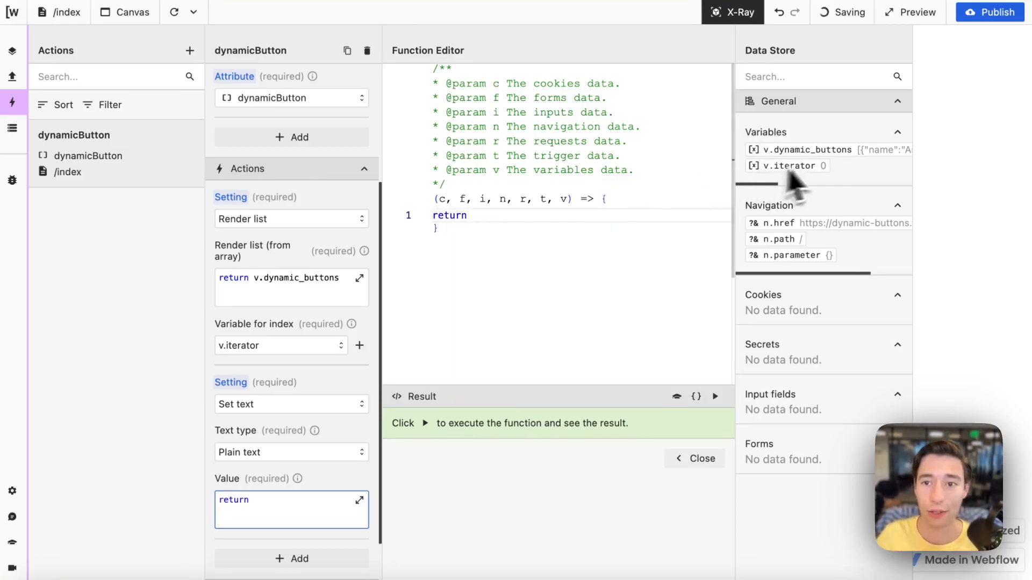
{"action": "left_click", "coordinate": [839, 150]}
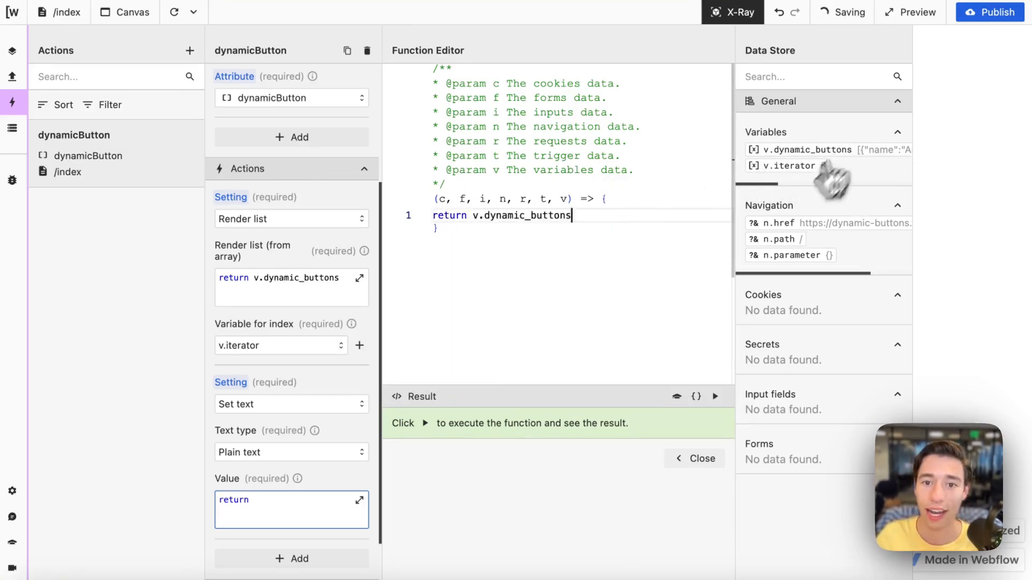
{"action": "left_click", "coordinate": [715, 396]}
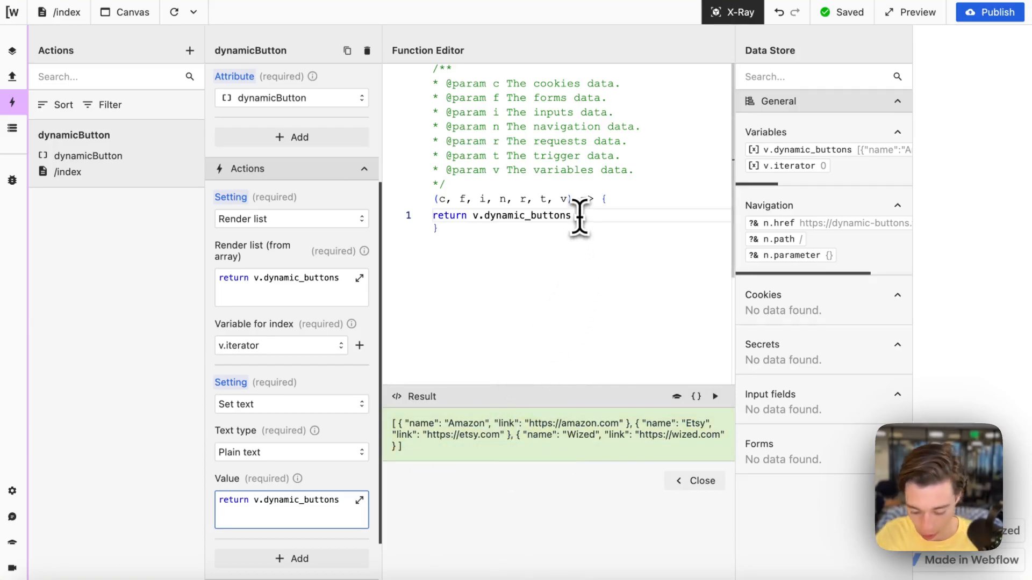
{"action": "type", "text": "["}
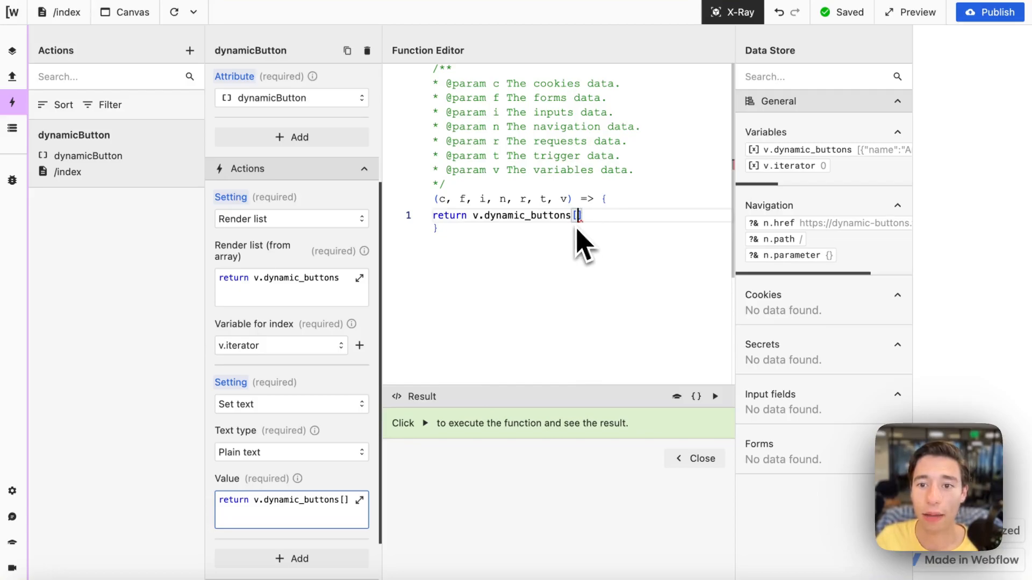
{"action": "left_click", "coordinate": [786, 168]}
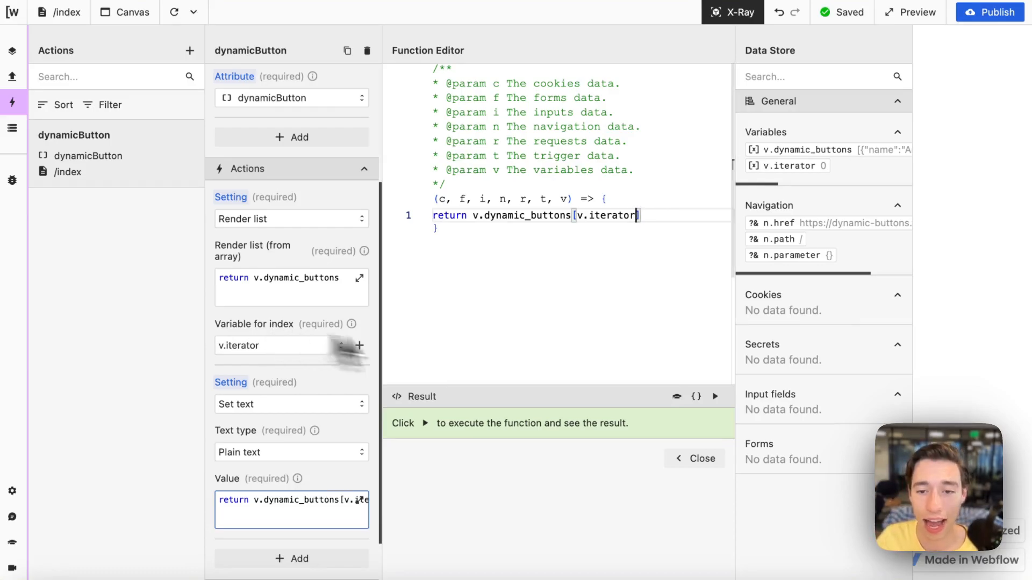
{"action": "left_click", "coordinate": [714, 396]}
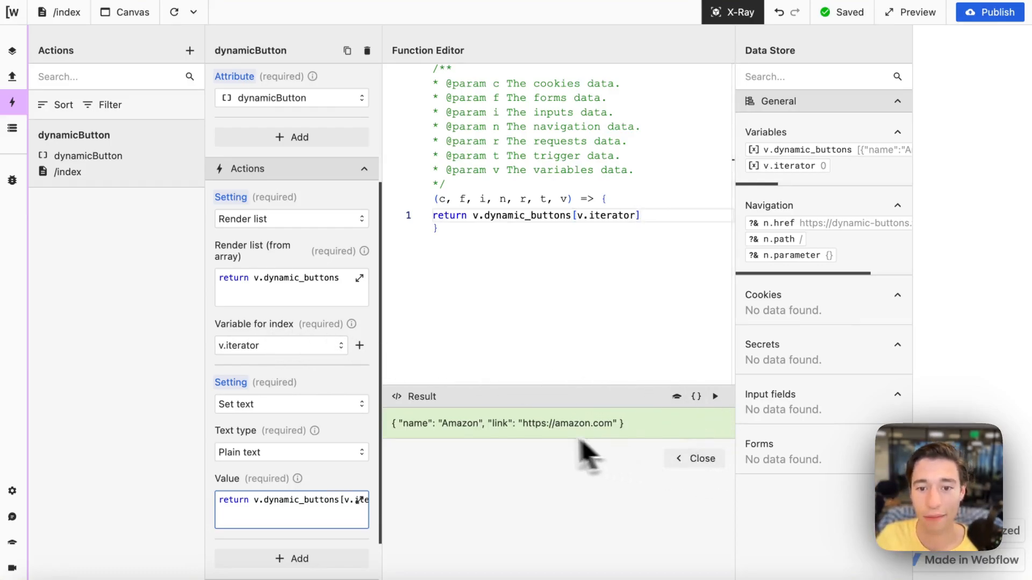
Close the dynamicButton action, reload the canvas to render the button texts, and turn off X-Ray.
{"action": "left_click", "coordinate": [693, 459]}
{"action": "scroll", "coordinate": [354, 435], "scroll_direction": "down", "scroll_amount": 3}
{"action": "left_click", "coordinate": [343, 484]}
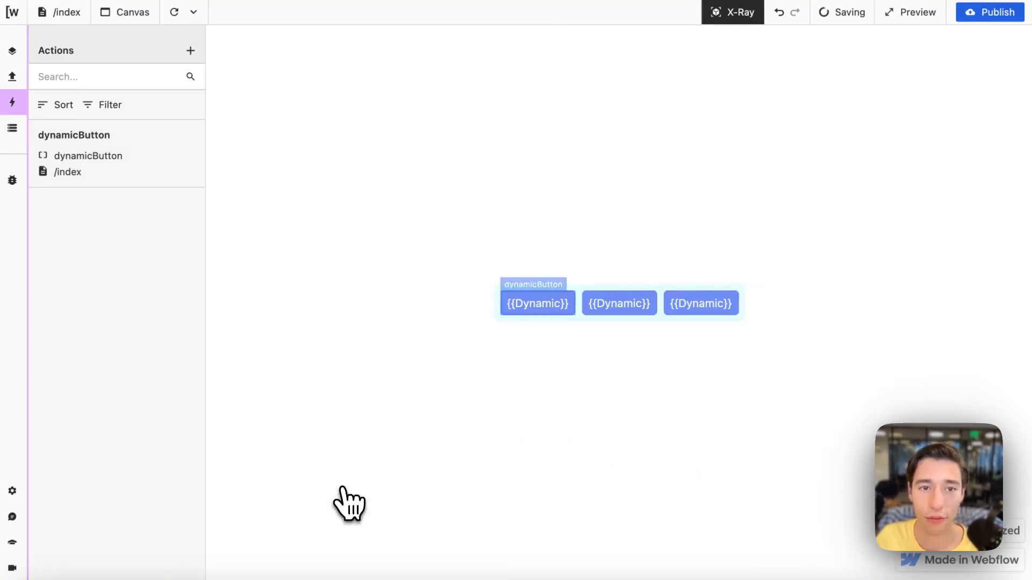
{"action": "left_click", "coordinate": [173, 15]}
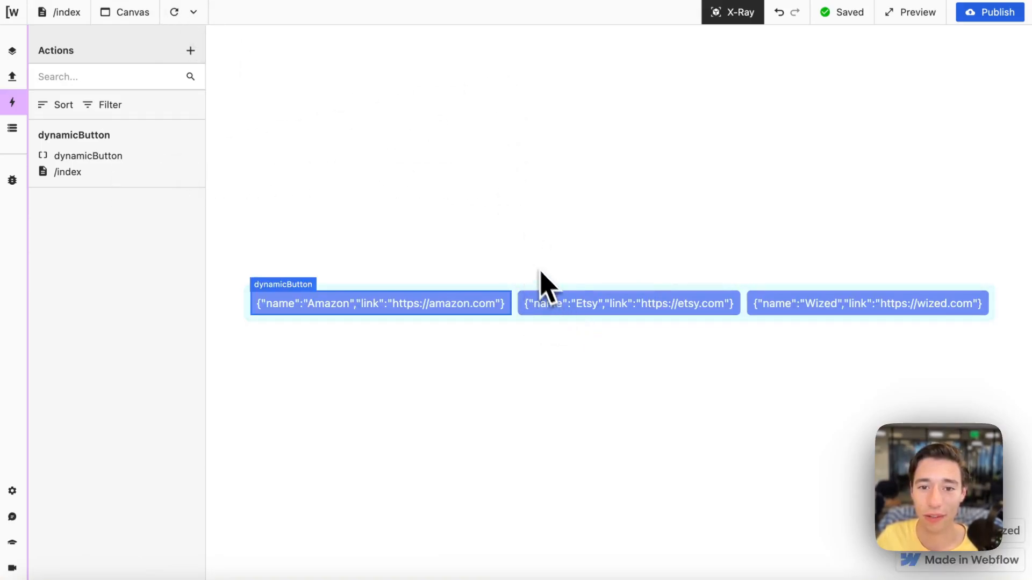
{"action": "left_click", "coordinate": [735, 12]}
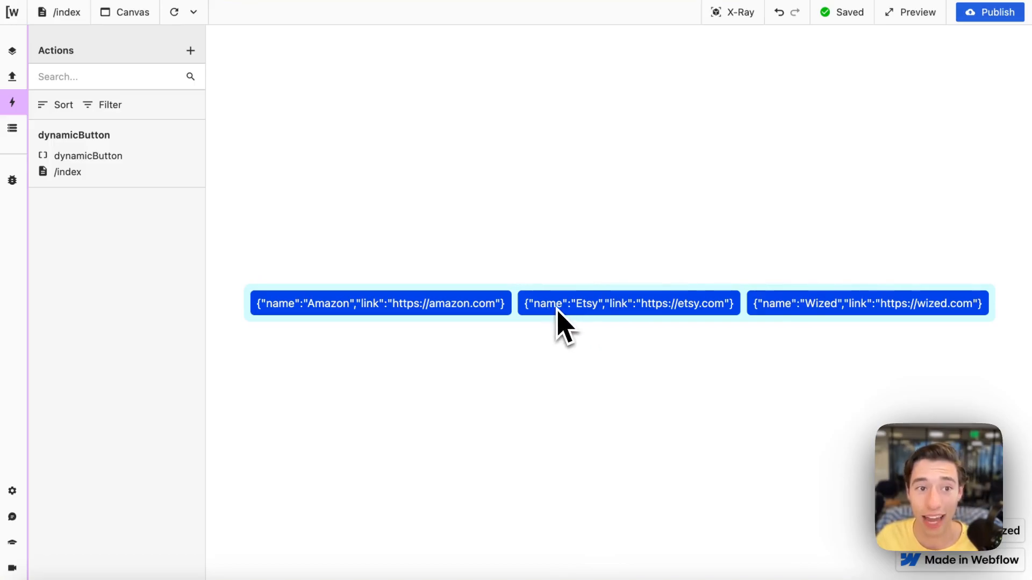
Append .name to the dynamicButton action's Set text value so each button shows only its name, and close the action.
{"action": "left_click", "coordinate": [121, 155]}
{"action": "scroll", "coordinate": [223, 411], "scroll_direction": "down", "scroll_amount": 5}
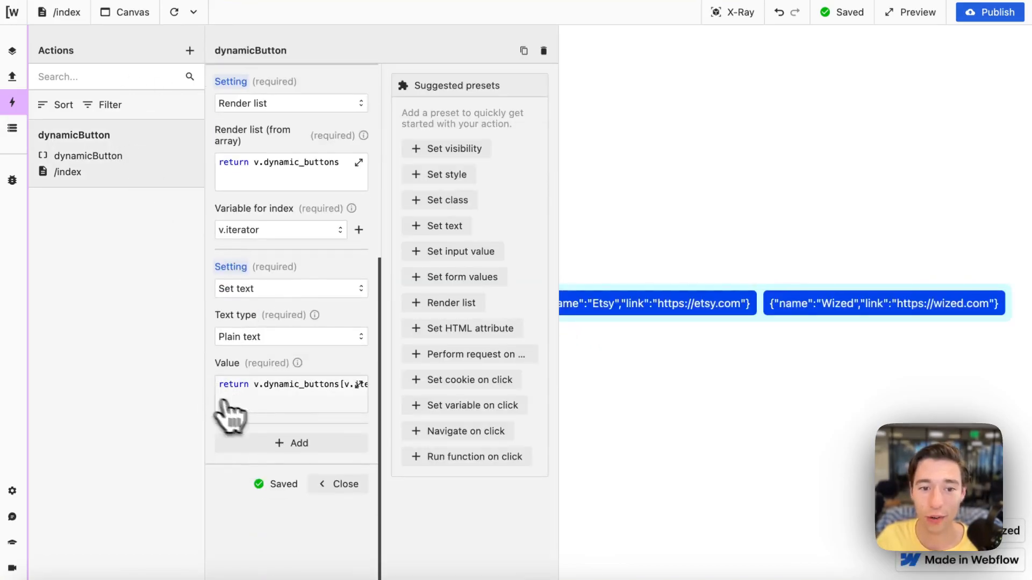
{"action": "left_click", "coordinate": [284, 395]}
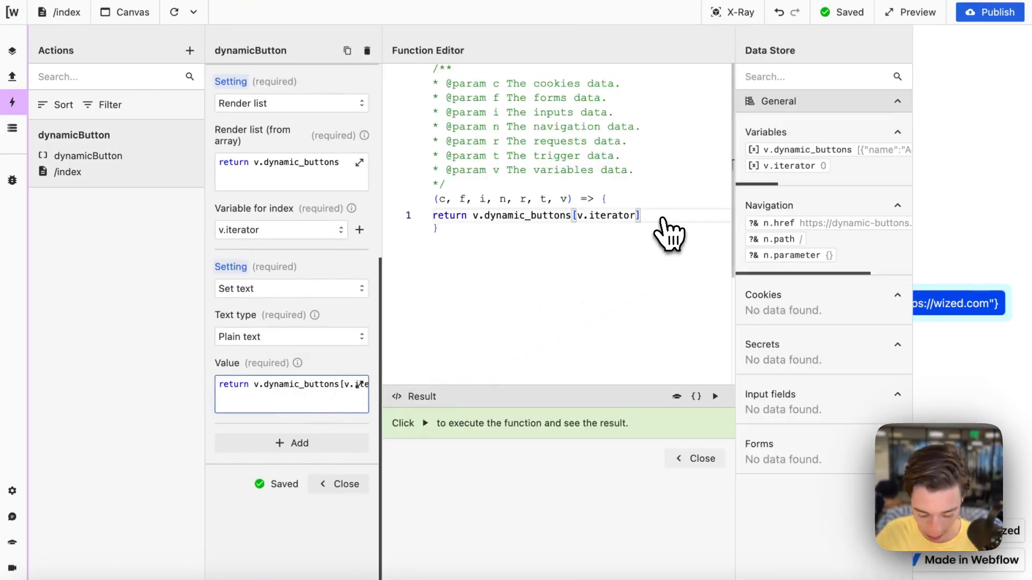
{"action": "type", "text": ".name"}
{"action": "left_click", "coordinate": [685, 231]}
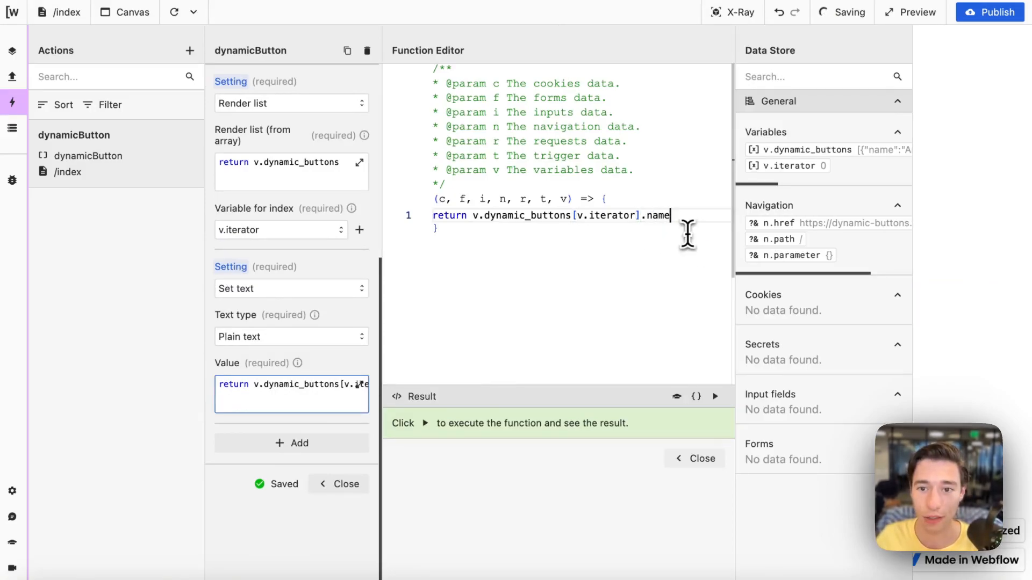
{"action": "left_click", "coordinate": [709, 459]}
{"action": "left_click", "coordinate": [355, 483]}
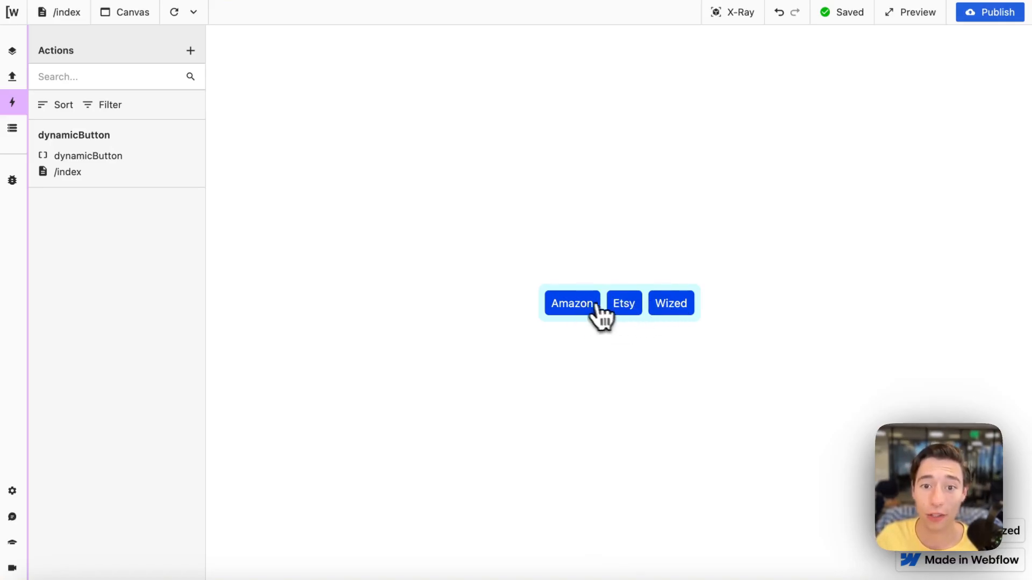
Add an On Event setting to the dynamicButton action below its Set text setting.
{"action": "left_click", "coordinate": [113, 135]}
{"action": "scroll", "coordinate": [214, 376], "scroll_direction": "down", "scroll_amount": 3}
{"action": "scroll", "coordinate": [226, 387], "scroll_direction": "down", "scroll_amount": 3}
{"action": "left_click", "coordinate": [295, 429]}
{"action": "scroll", "coordinate": [299, 462], "scroll_direction": "down", "scroll_amount": 1}
{"action": "left_click", "coordinate": [266, 406]}
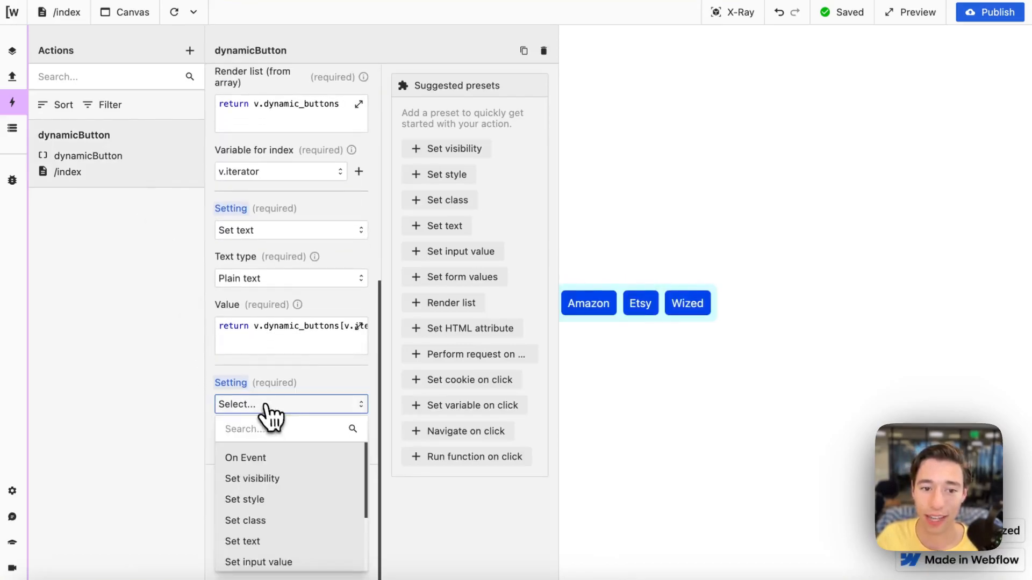
{"action": "left_click", "coordinate": [268, 458]}
Set the On Event setting's event to click and its action to Navigate to.
{"action": "left_click", "coordinate": [256, 453]}
{"action": "type", "text": "clik"}
{"action": "key", "text": "BackSpace"}
{"action": "key", "text": "BackSpace"}
{"action": "key", "text": "BackSpace"}
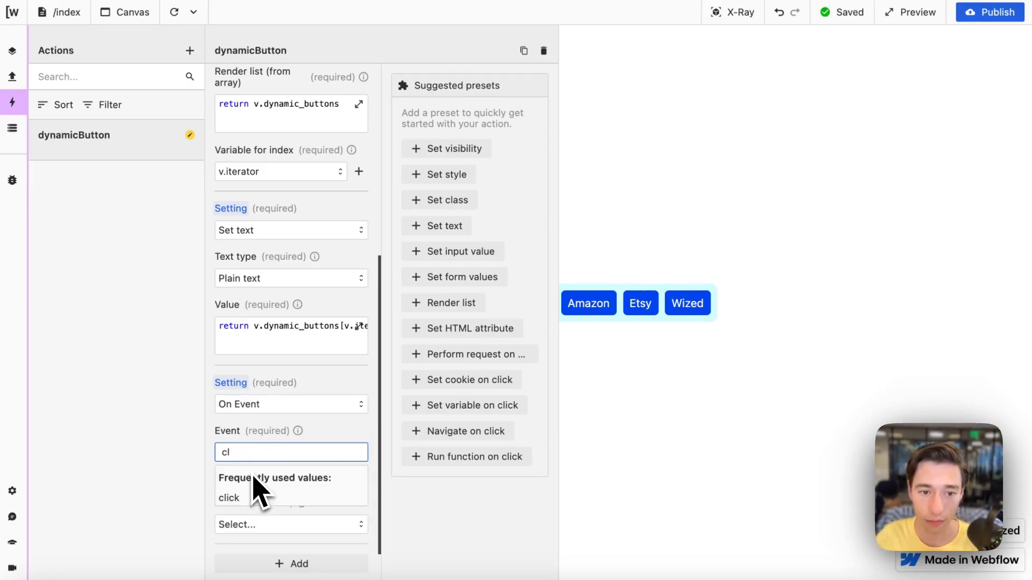
{"action": "left_click", "coordinate": [243, 499]}
{"action": "scroll", "coordinate": [253, 489], "scroll_direction": "down", "scroll_amount": 2}
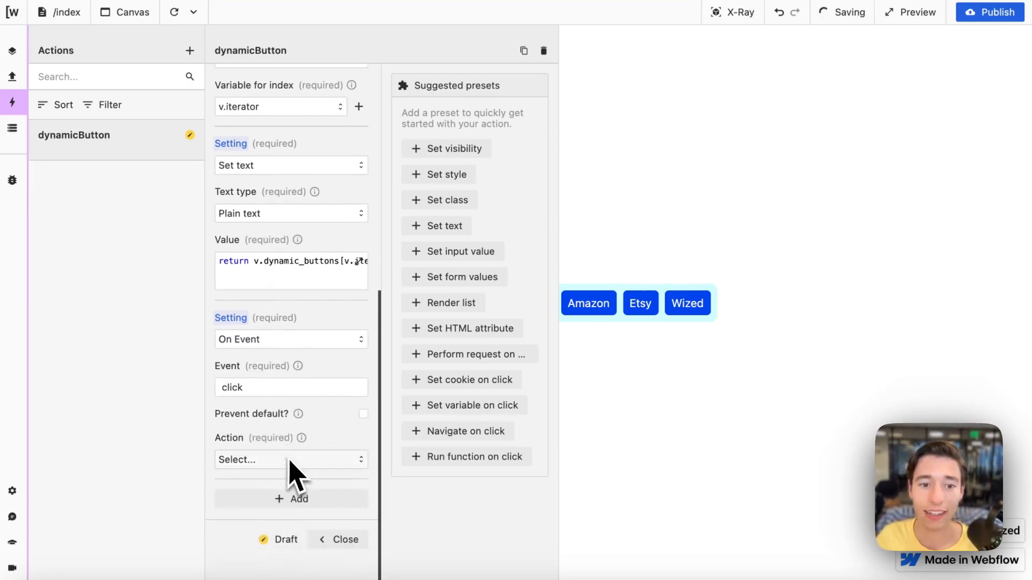
{"action": "scroll", "coordinate": [288, 444], "scroll_direction": "down", "scroll_amount": 1}
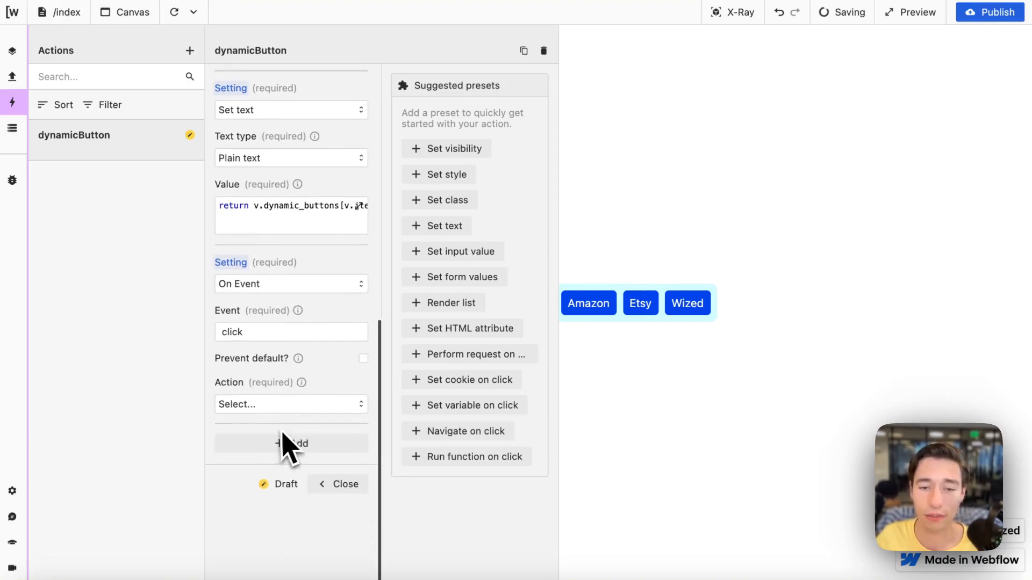
{"action": "left_click", "coordinate": [309, 404]}
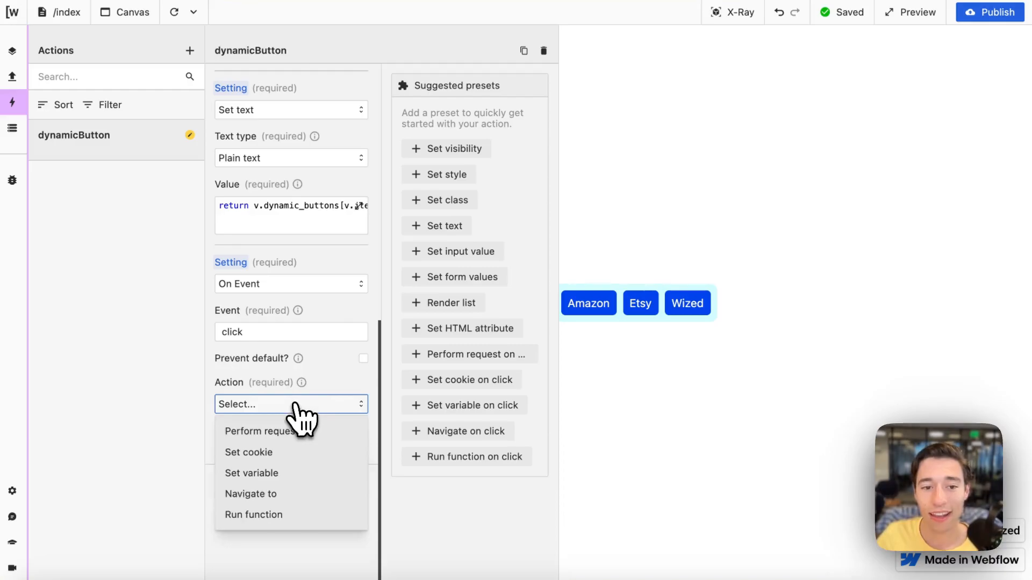
{"action": "left_click", "coordinate": [294, 489]}
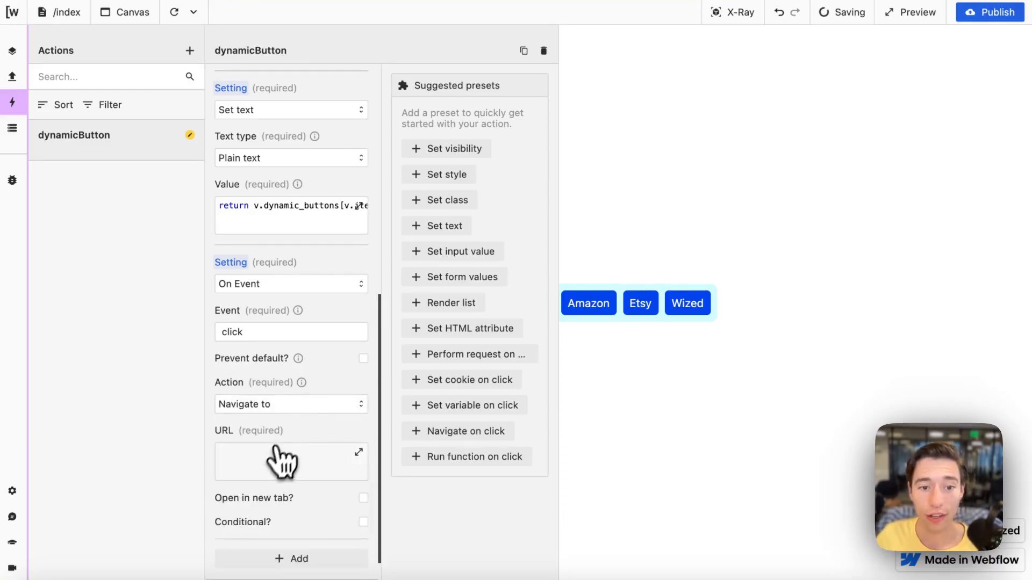
Copy the Set text expression return v.dynamic_buttons[v.iterator].name into the navigation URL, keeping a single return.
{"action": "left_click", "coordinate": [282, 459]}
{"action": "type", "text": "return"}
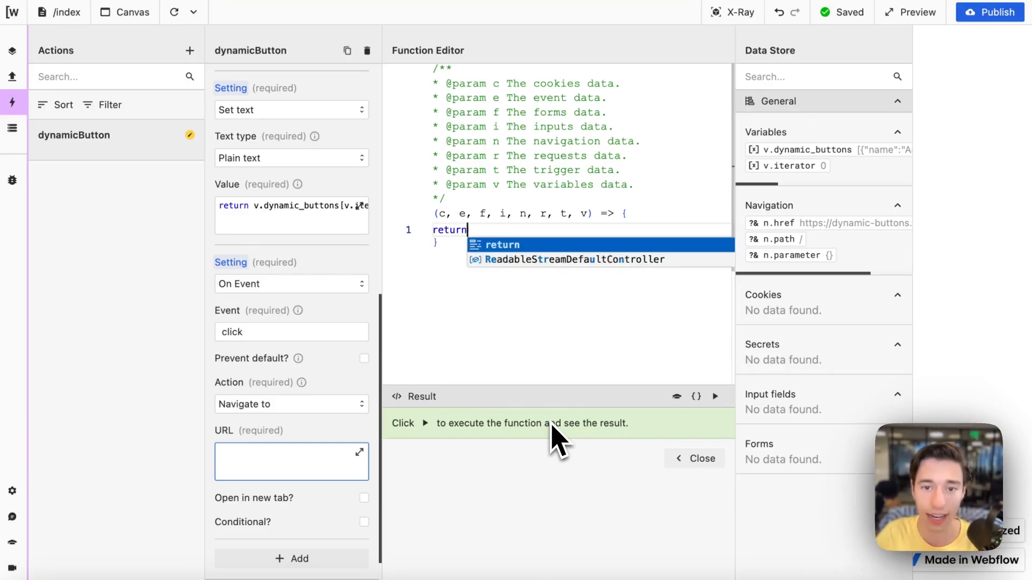
{"action": "left_click", "coordinate": [334, 223]}
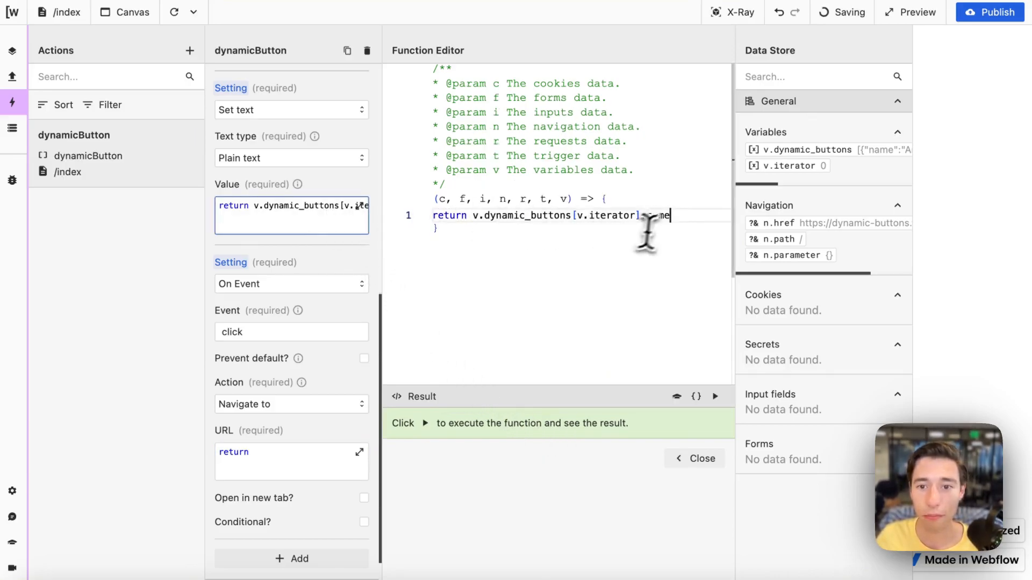
{"action": "left_click_drag", "start_coordinate": [684, 215], "coordinate": [399, 213]}
{"action": "key", "text": "ctrl+c"}
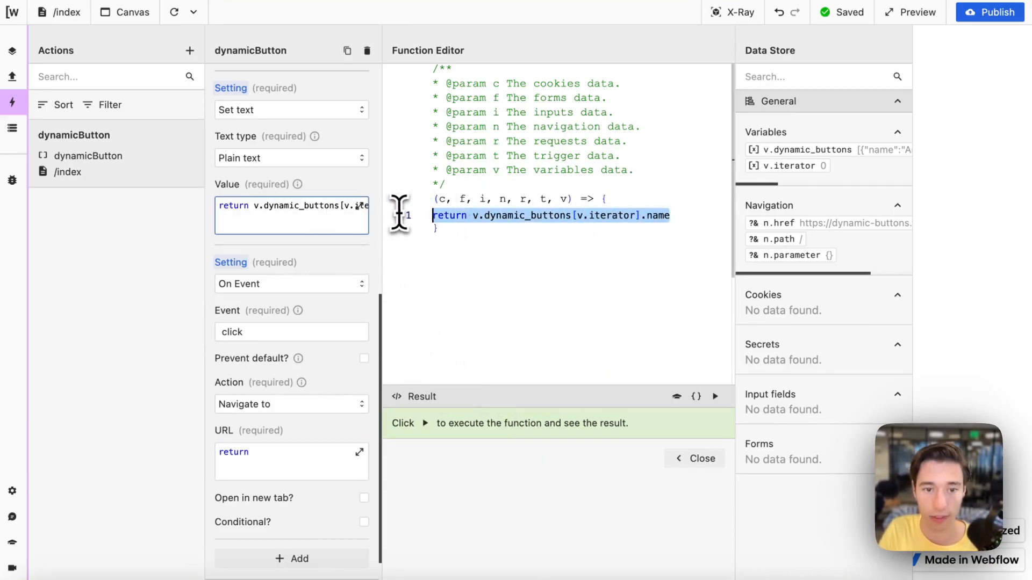
{"action": "left_click", "coordinate": [312, 450]}
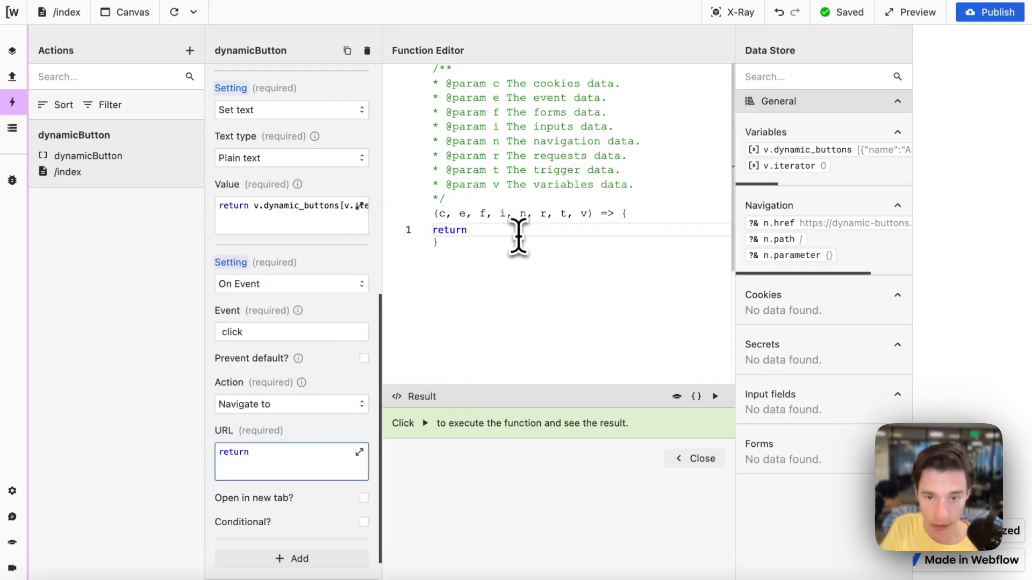
{"action": "key", "text": "ctrl+v"}
{"action": "double_click", "coordinate": [489, 230]}
{"action": "key", "text": "BackSpace"}
{"action": "key", "text": "BackSpace"}
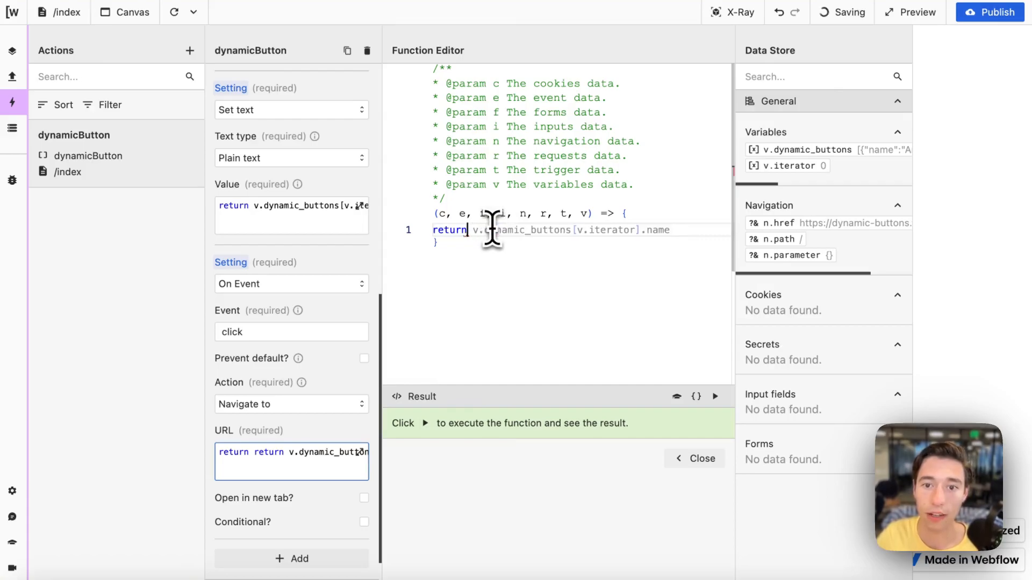
Change the property at the end of the URL expression to link and run the function to test it.
{"action": "left_click", "coordinate": [614, 282]}
{"action": "double_click", "coordinate": [661, 231]}
{"action": "key", "text": "BackSpace"}
{"action": "type", "text": "link"}
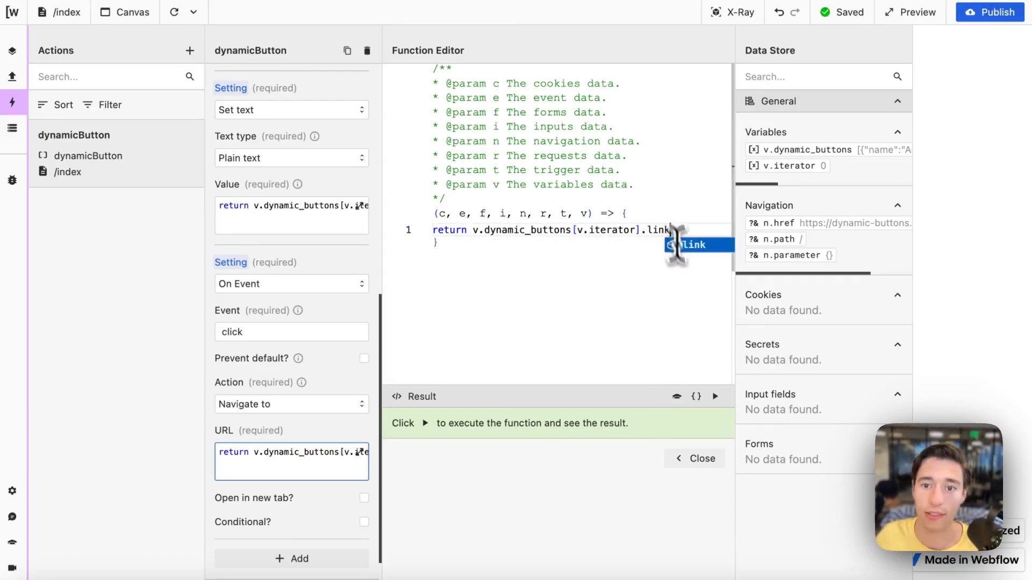
{"action": "left_click", "coordinate": [715, 397]}
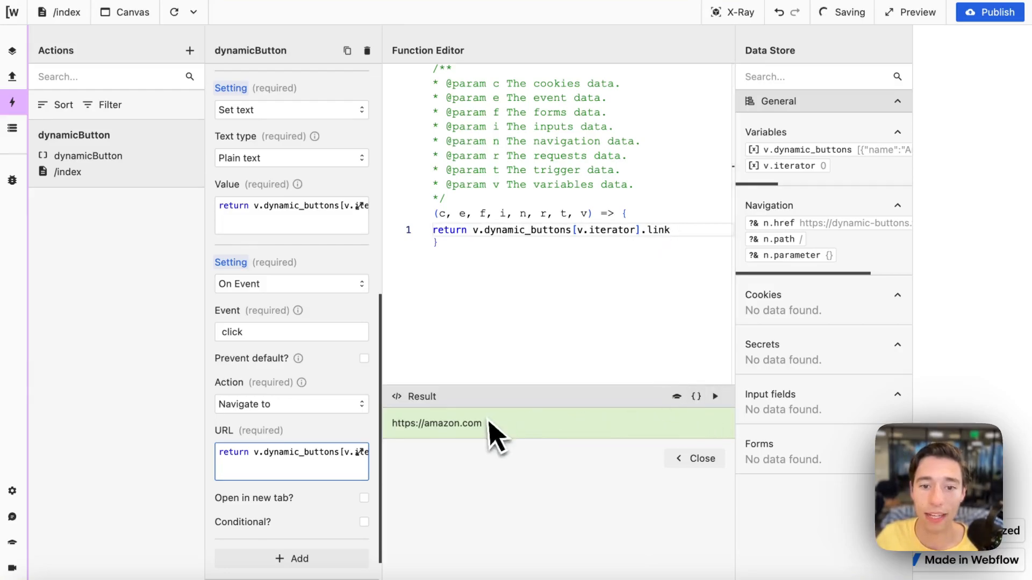
Make the navigation URL open in a new tab, and close the function editor and the dynamicButton action.
{"action": "left_click", "coordinate": [364, 498]}
{"action": "scroll", "coordinate": [350, 508], "scroll_direction": "down", "scroll_amount": 2}
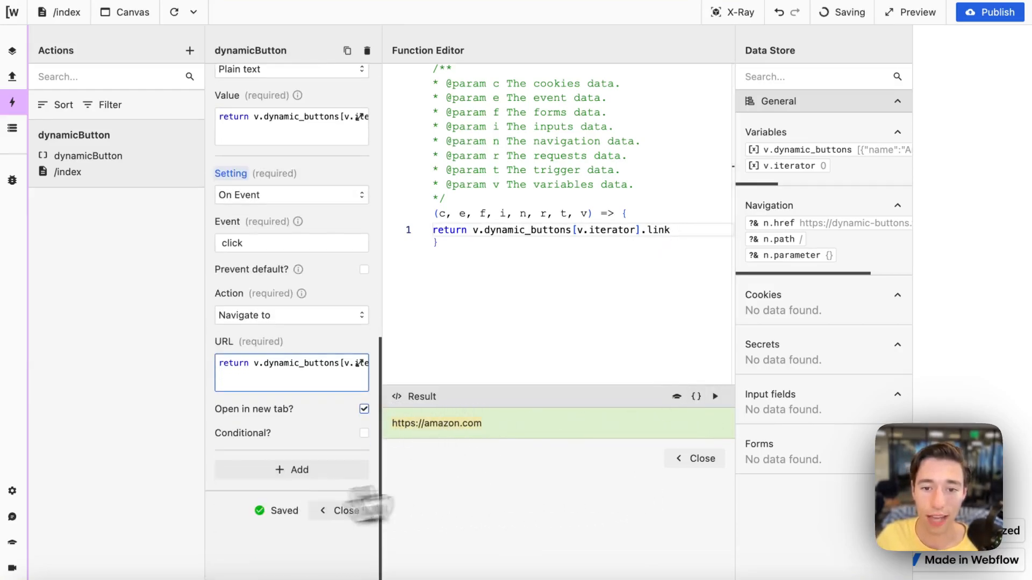
{"action": "left_click", "coordinate": [695, 458]}
{"action": "left_click", "coordinate": [347, 511]}
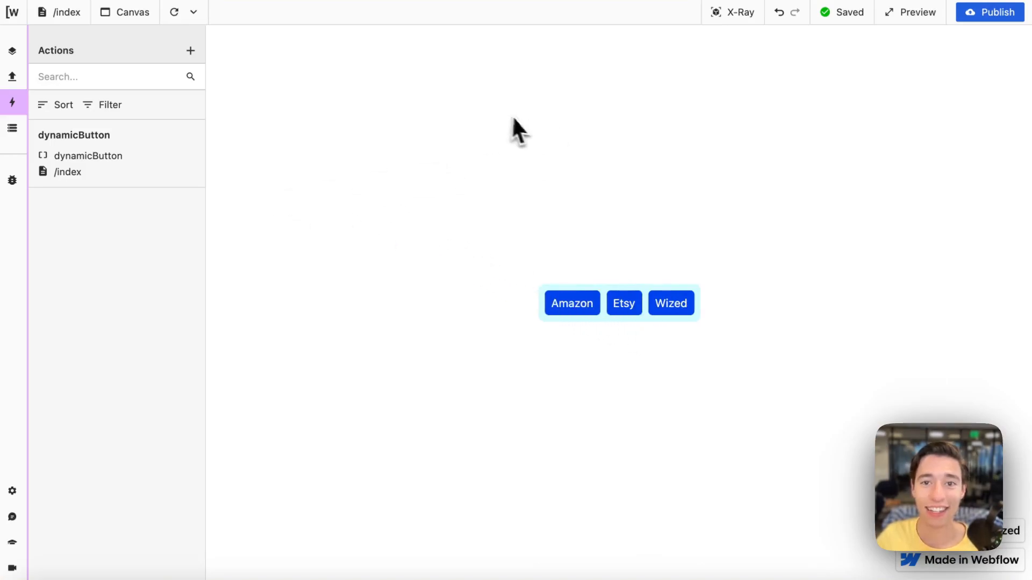
Test the Amazon, Etsy and Wized buttons' links on the canvas, and open the Etsy link once more.
{"action": "left_click", "coordinate": [580, 307]}
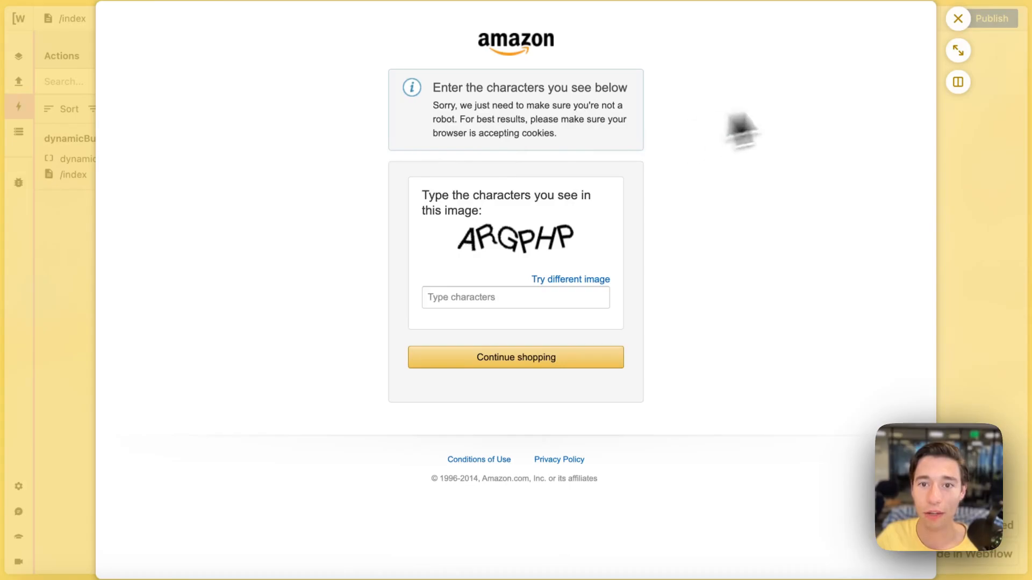
{"action": "left_click", "coordinate": [962, 30]}
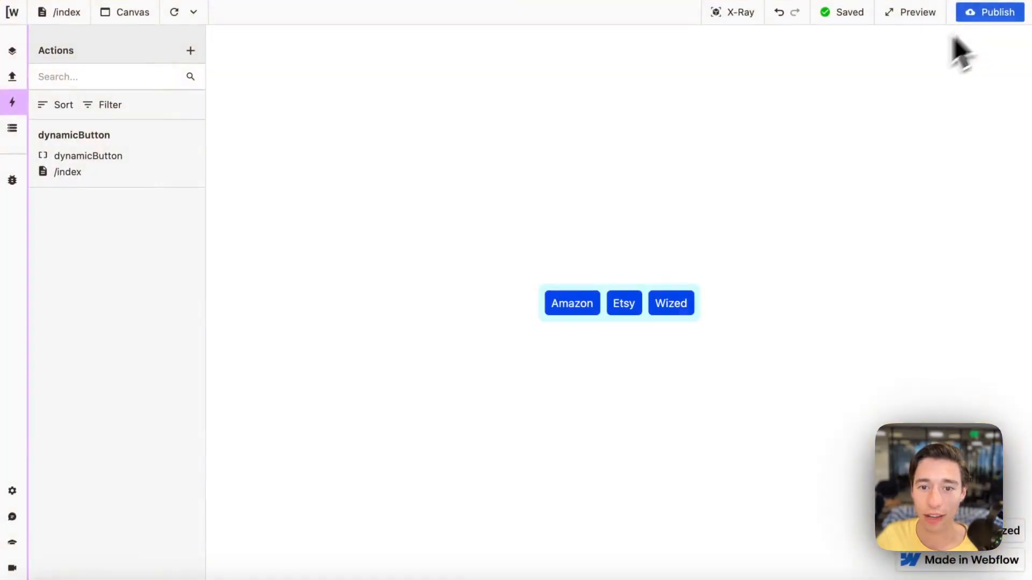
{"action": "left_click", "coordinate": [624, 302]}
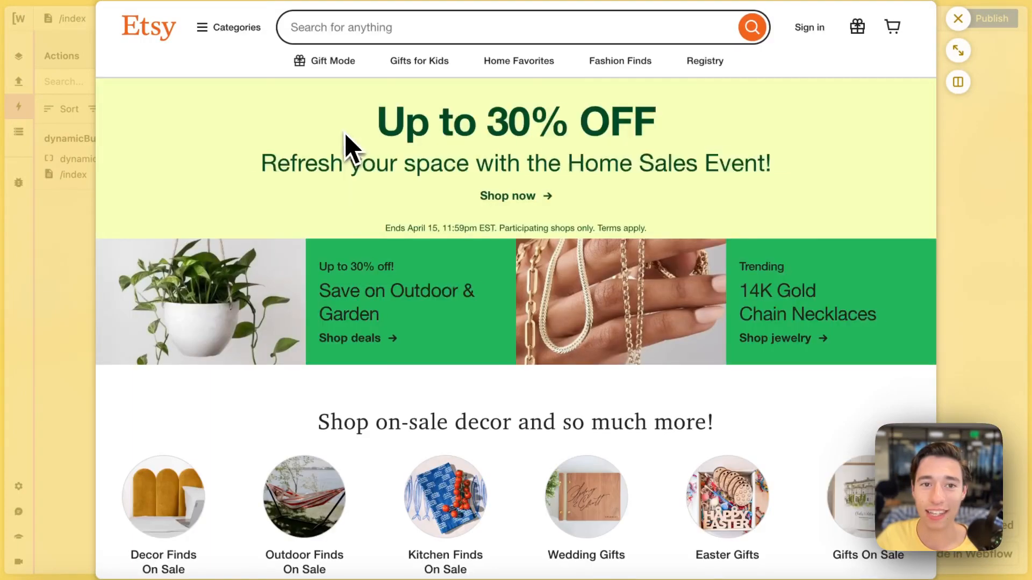
{"action": "left_click", "coordinate": [960, 25]}
{"action": "left_click", "coordinate": [662, 305]}
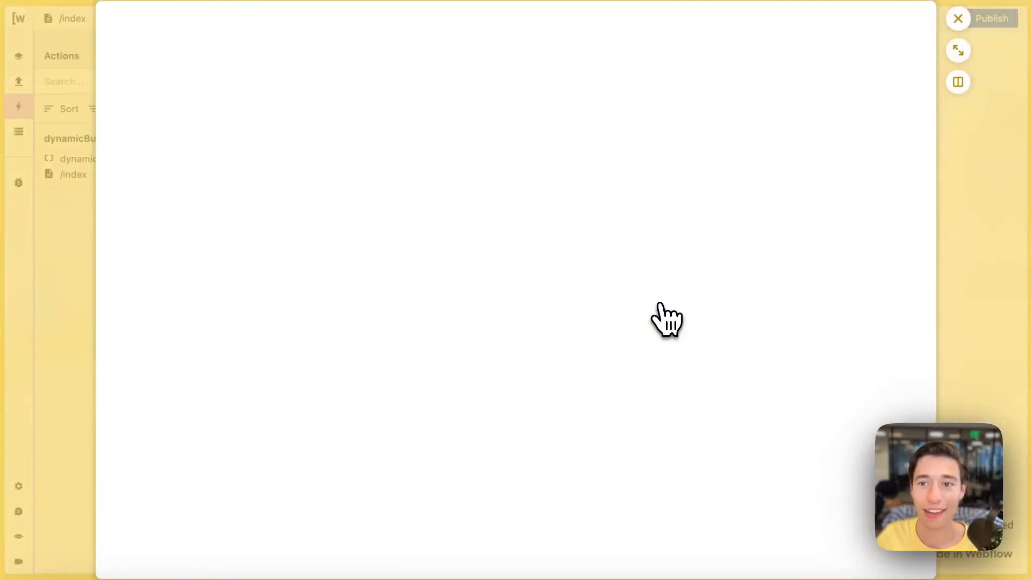
{"action": "left_click", "coordinate": [958, 19]}
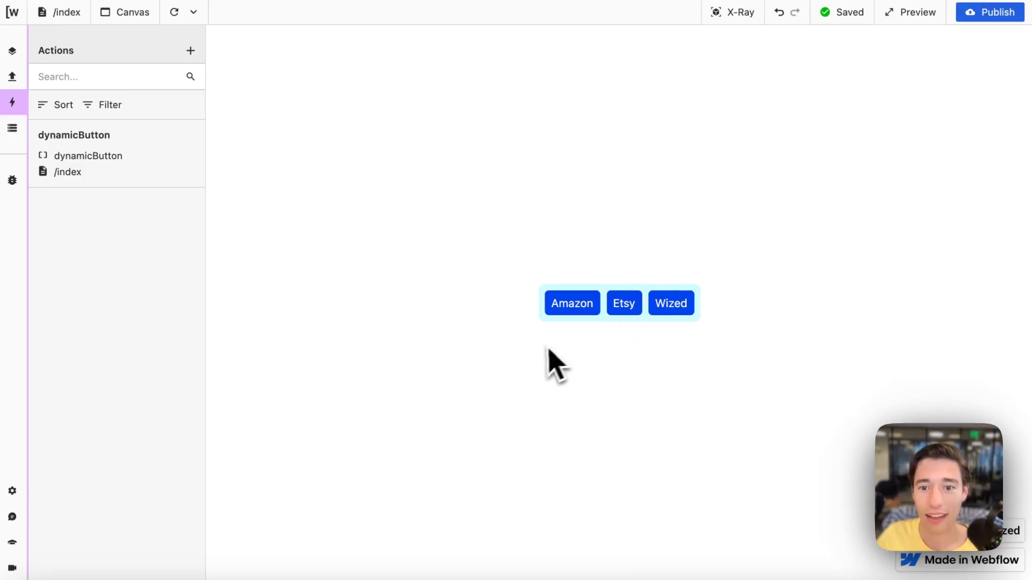
{"action": "left_click", "coordinate": [631, 307]}
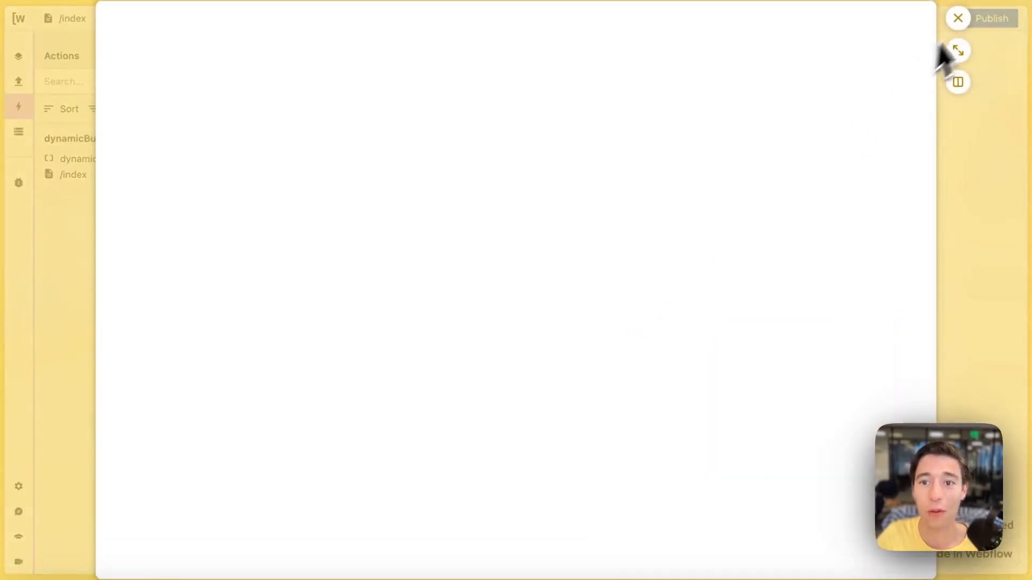
Close the link preview, open the dynamicButton action's Render list array expression in the function editor, and run it to check its result.
{"action": "left_click", "coordinate": [958, 22]}
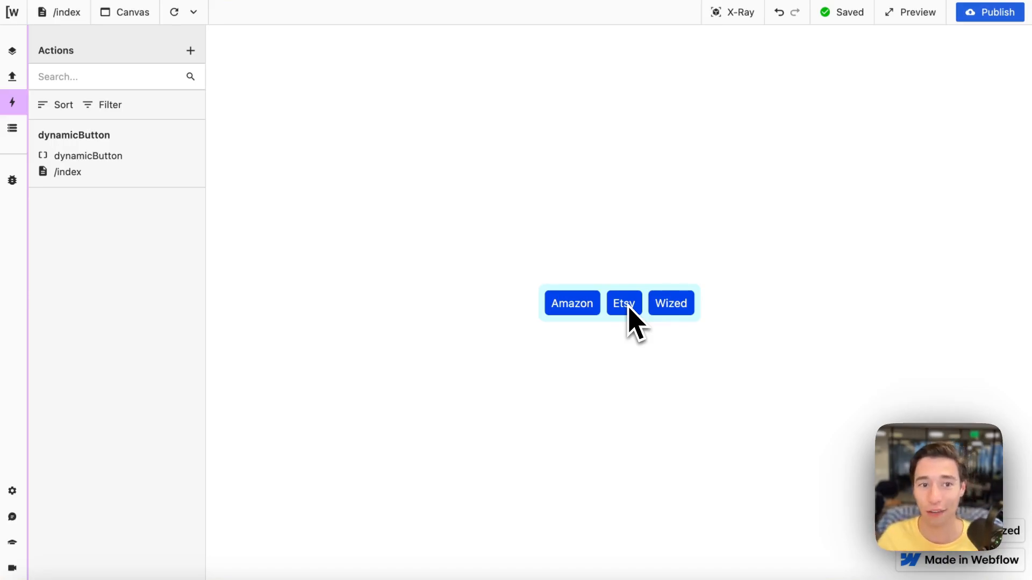
{"action": "left_click", "coordinate": [165, 154]}
{"action": "scroll", "coordinate": [274, 344], "scroll_direction": "down", "scroll_amount": 3}
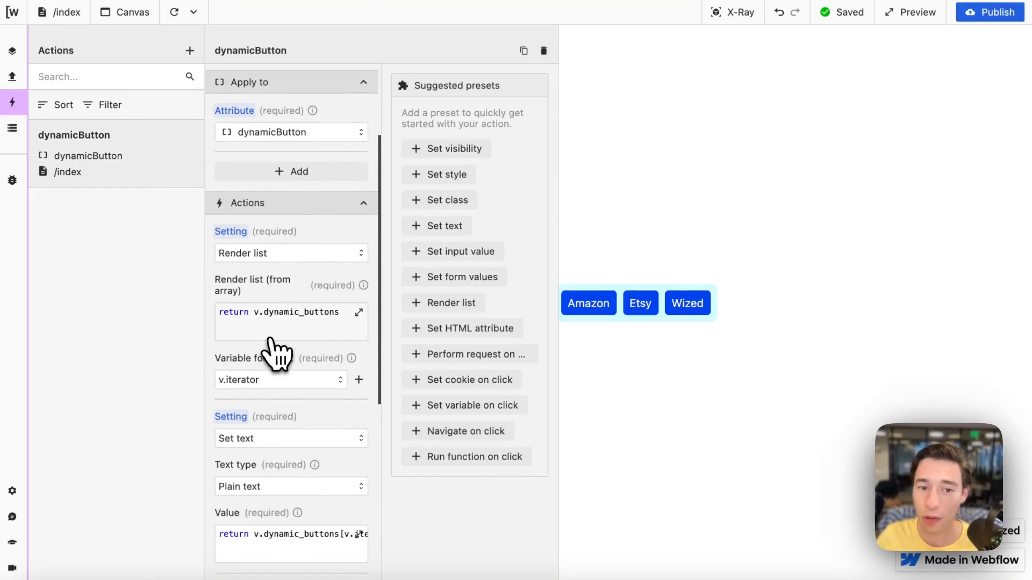
{"action": "left_click", "coordinate": [359, 312]}
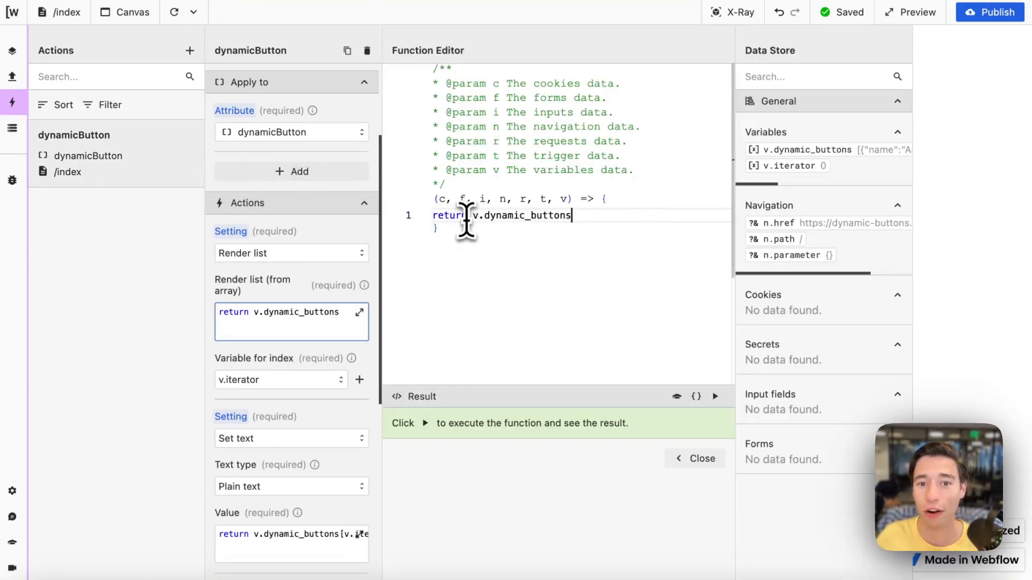
{"action": "left_click_drag", "start_coordinate": [466, 221], "coordinate": [424, 220]}
{"action": "left_click", "coordinate": [495, 248]}
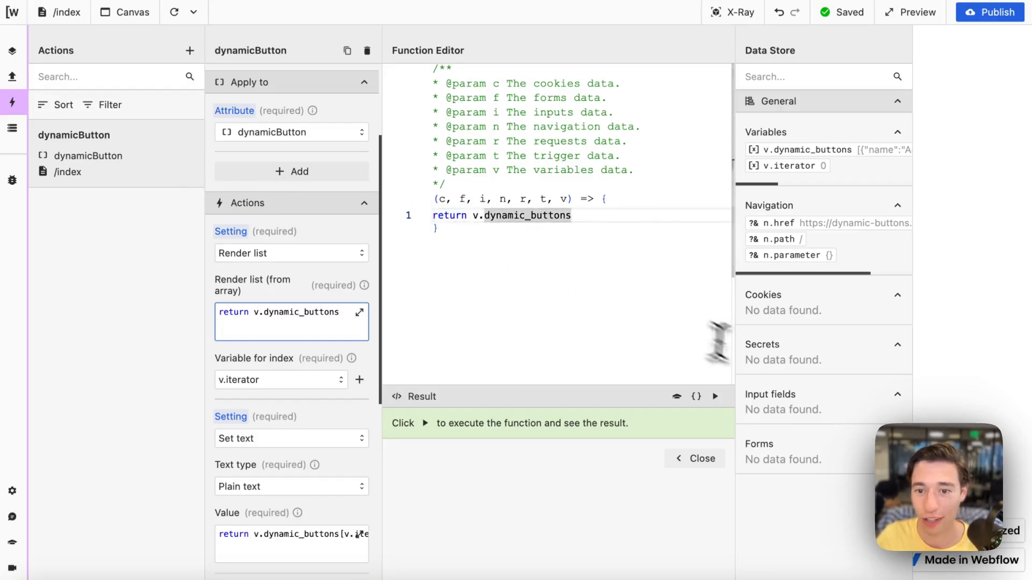
{"action": "left_click", "coordinate": [715, 396]}
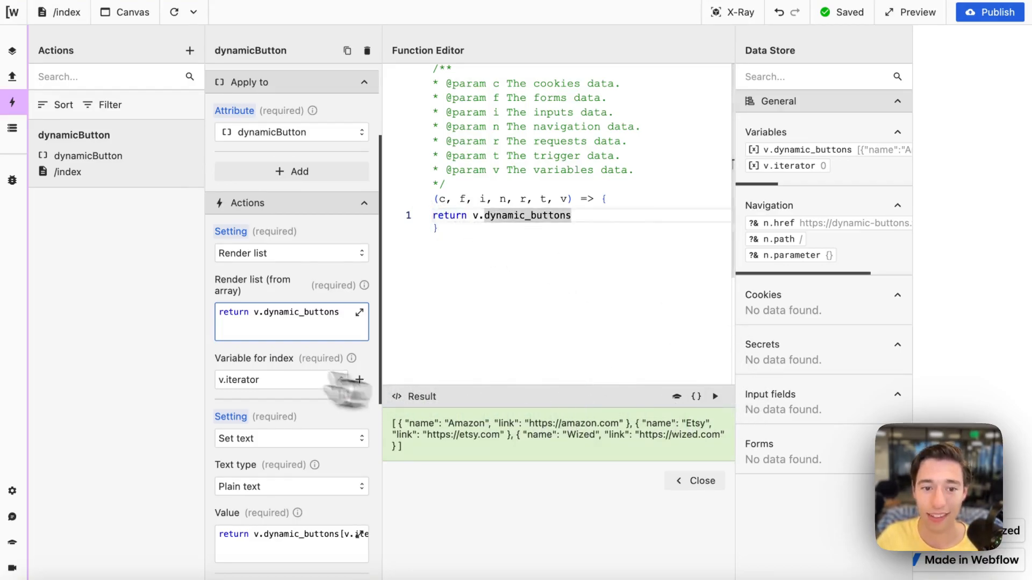
Review the click event's navigation URL expression in the function editor, including its iterator index and link property, and close the editor and the dynamicButton action.
{"action": "scroll", "coordinate": [242, 371], "scroll_direction": "down", "scroll_amount": 4}
{"action": "scroll", "coordinate": [300, 340], "scroll_direction": "down", "scroll_amount": 3}
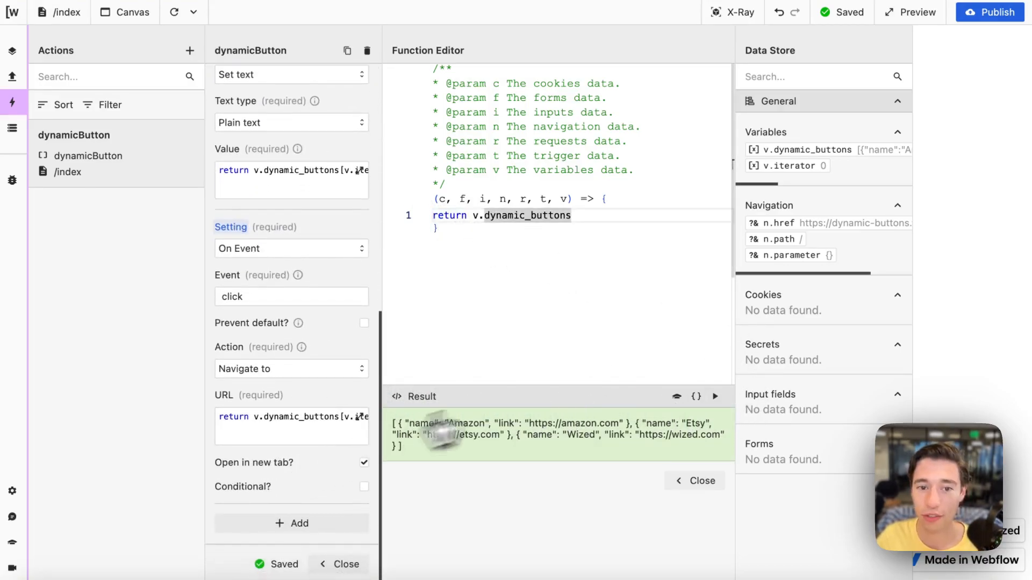
{"action": "scroll", "coordinate": [266, 419], "scroll_direction": "down", "scroll_amount": 1}
{"action": "left_click", "coordinate": [311, 360]}
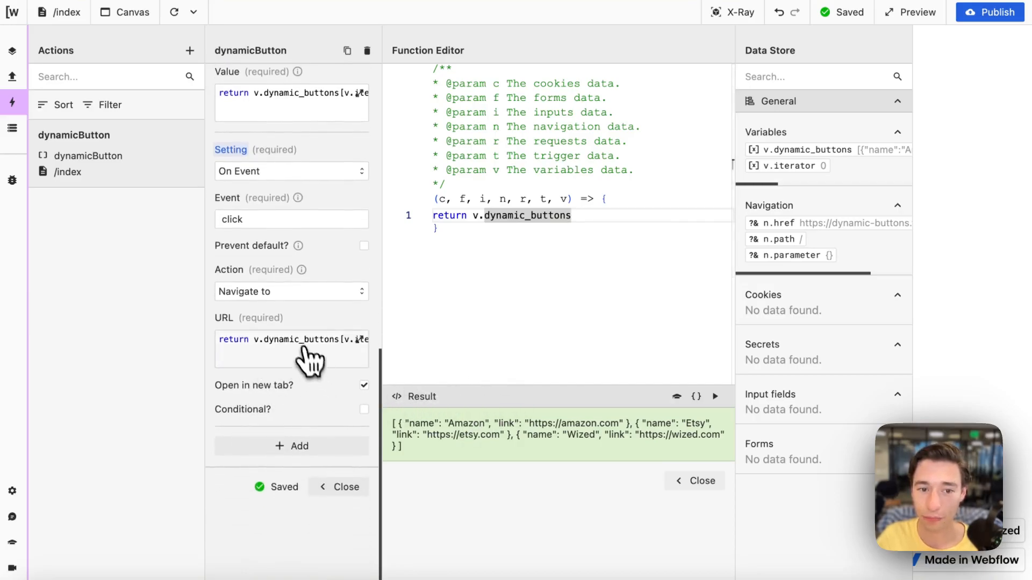
{"action": "left_click_drag", "start_coordinate": [573, 235], "coordinate": [672, 235]}
{"action": "left_click", "coordinate": [635, 263]}
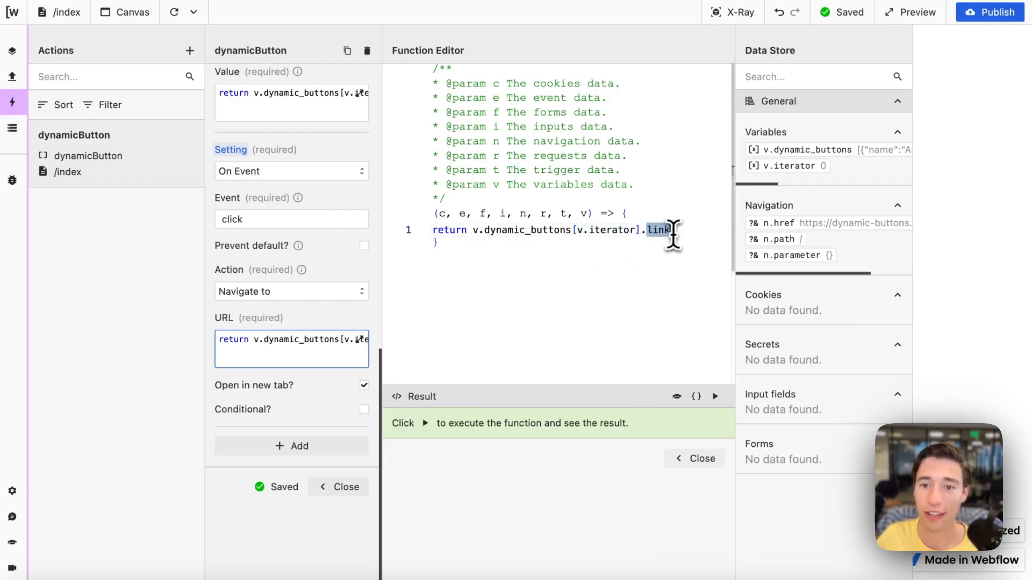
{"action": "left_click", "coordinate": [639, 235]}
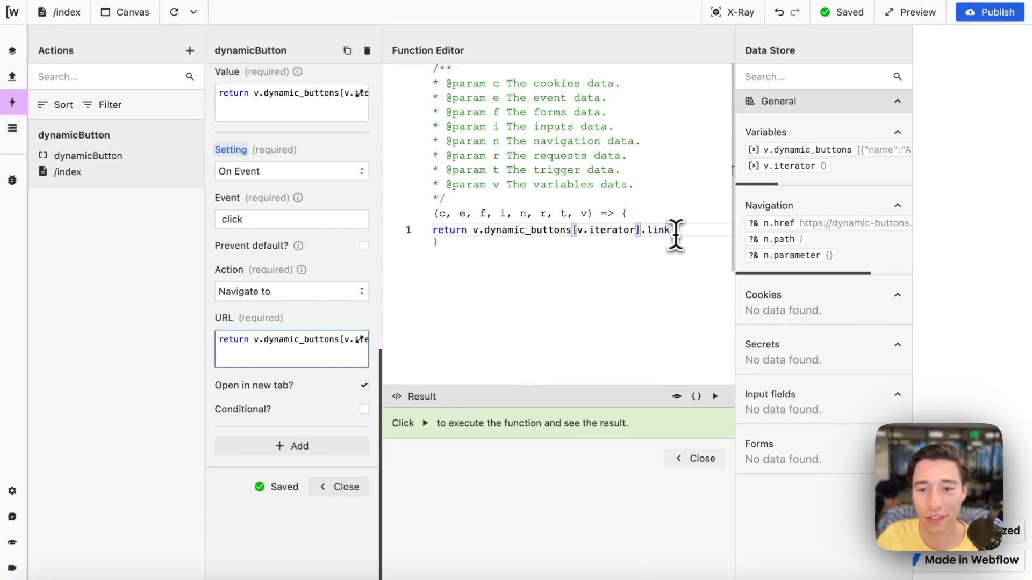
{"action": "key", "text": "ctrl+a"}
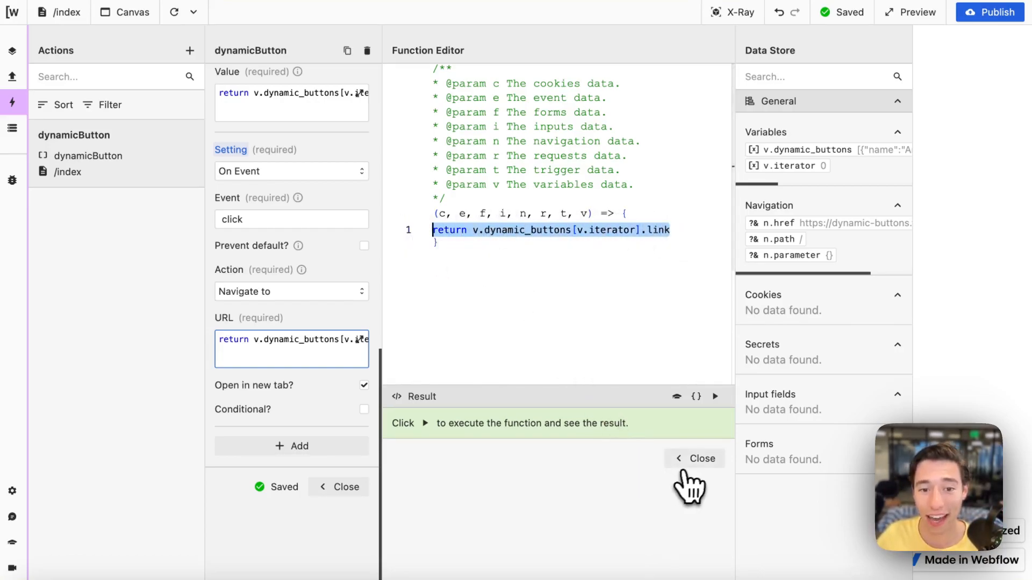
{"action": "left_click", "coordinate": [698, 459]}
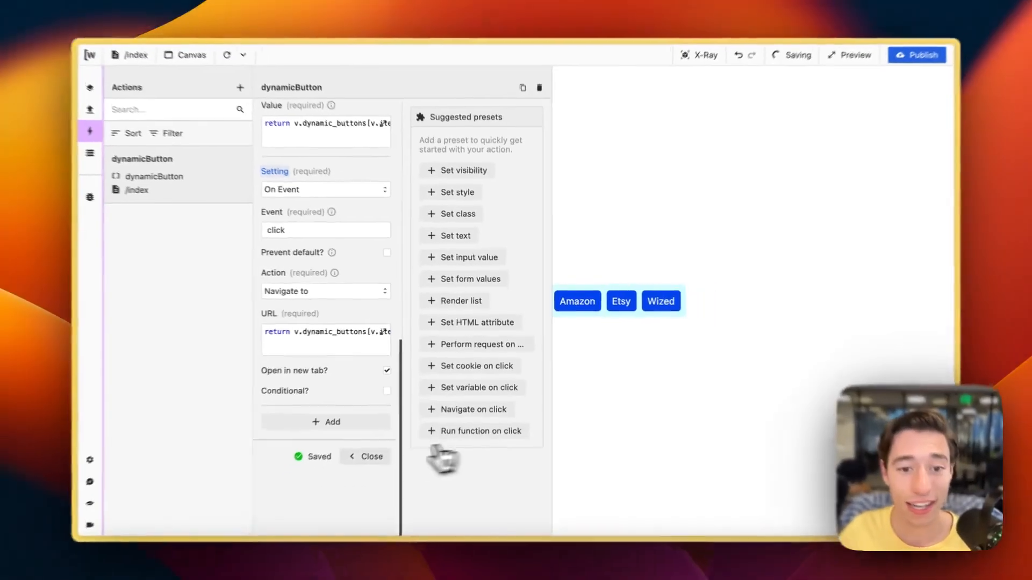
{"action": "left_click", "coordinate": [366, 456]}
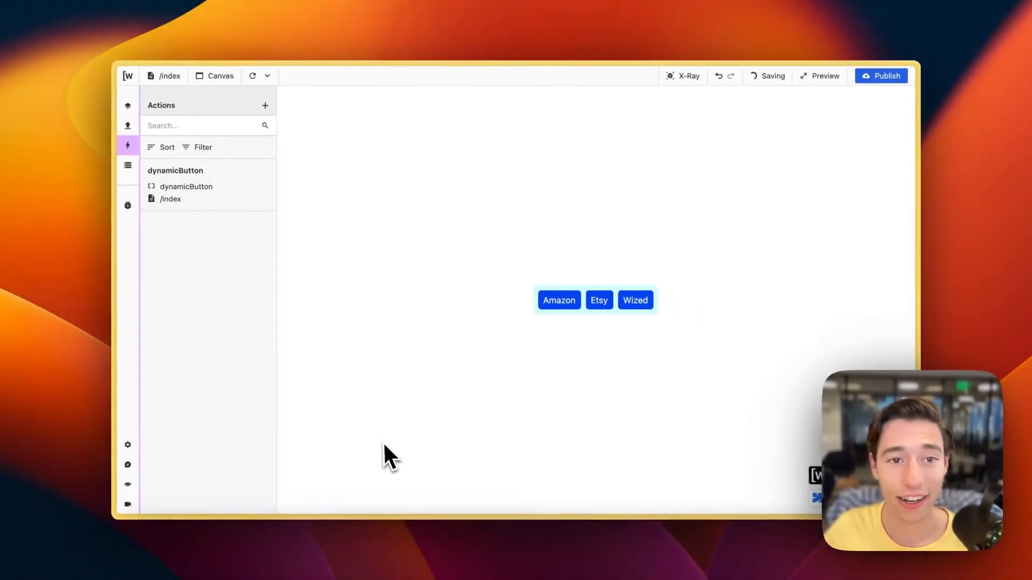